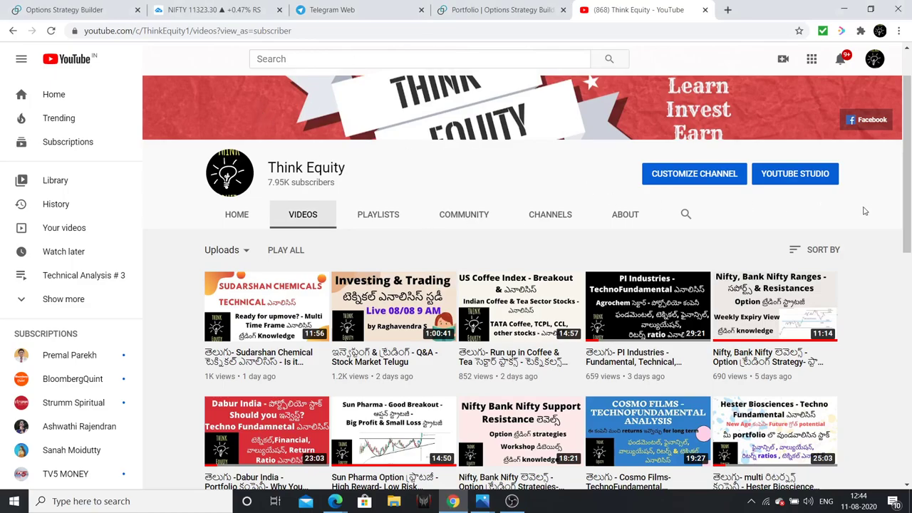
Look through the uploaded videos on the Think Equity channel page
{"action": "scroll", "coordinate": [866, 208], "scroll_direction": "down", "scroll_amount": 6}
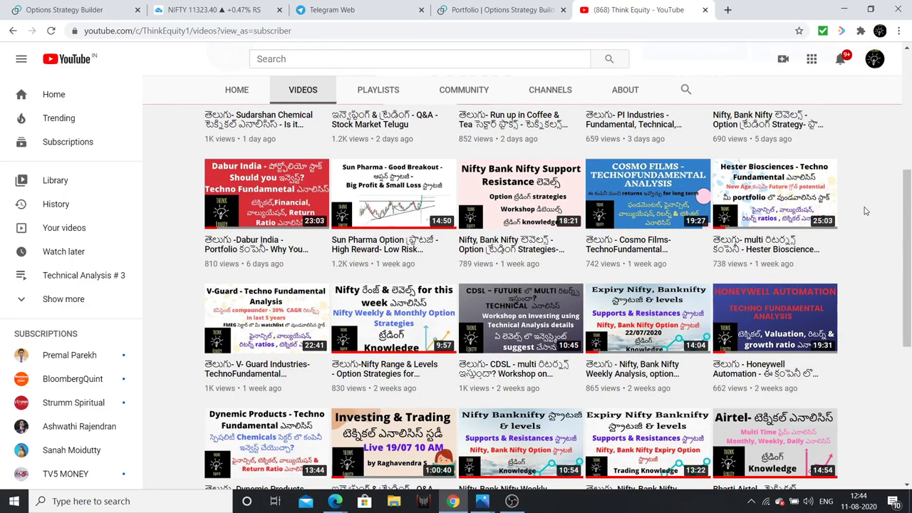
{"action": "scroll", "coordinate": [864, 212], "scroll_direction": "down", "scroll_amount": 3}
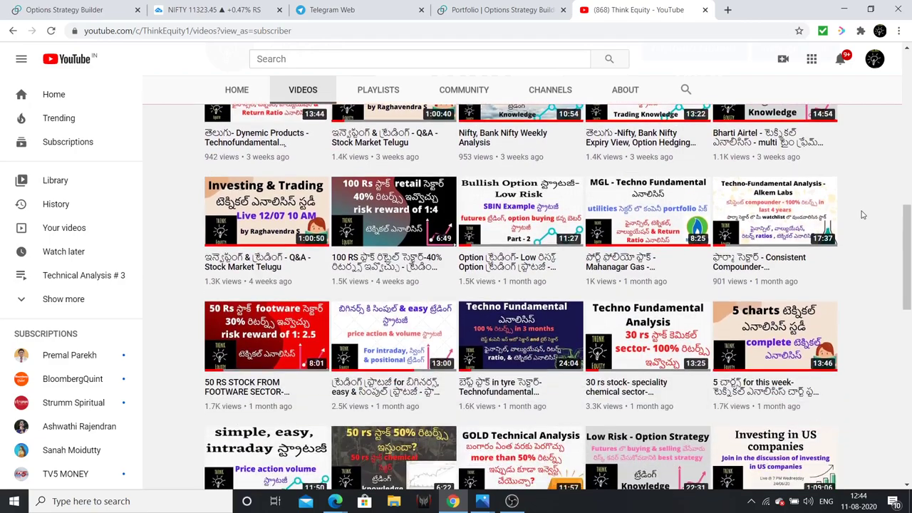
{"action": "scroll", "coordinate": [859, 214], "scroll_direction": "down", "scroll_amount": 2}
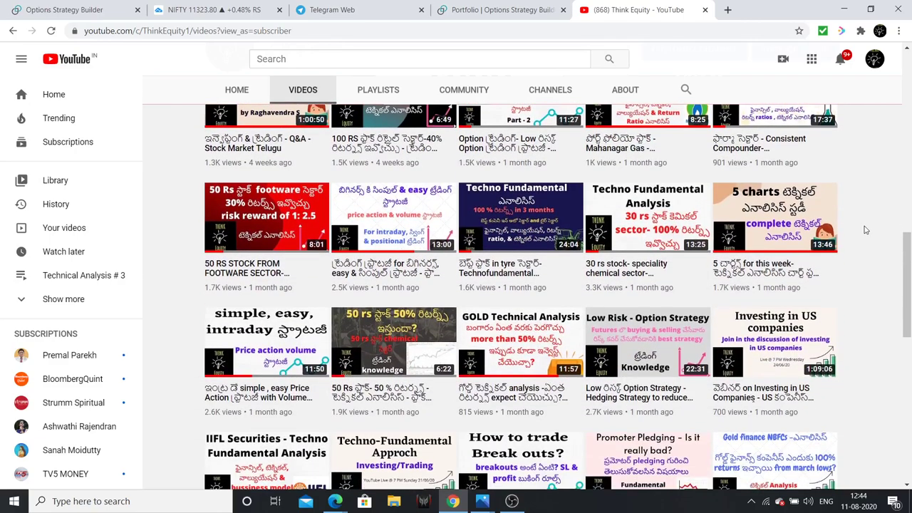
{"action": "scroll", "coordinate": [865, 230], "scroll_direction": "up", "scroll_amount": 1}
{"action": "scroll", "coordinate": [862, 233], "scroll_direction": "down", "scroll_amount": 2}
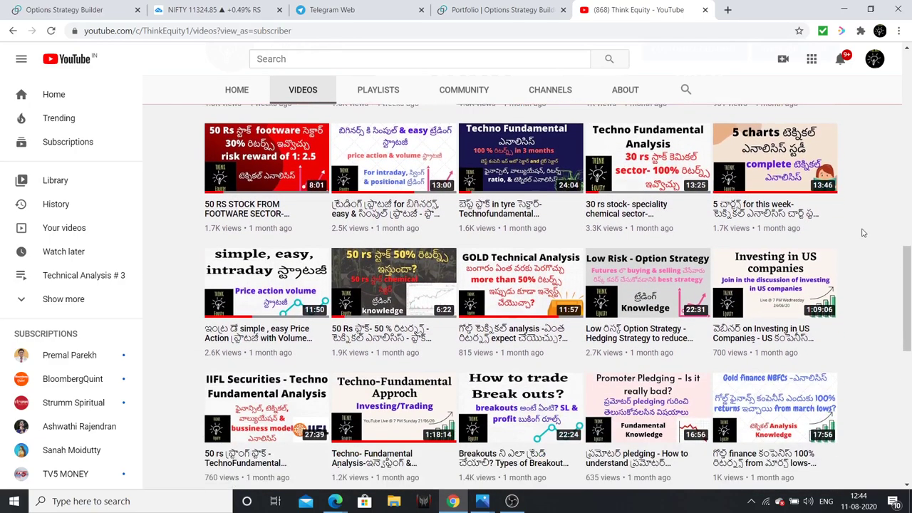
{"action": "scroll", "coordinate": [861, 233], "scroll_direction": "down", "scroll_amount": 2}
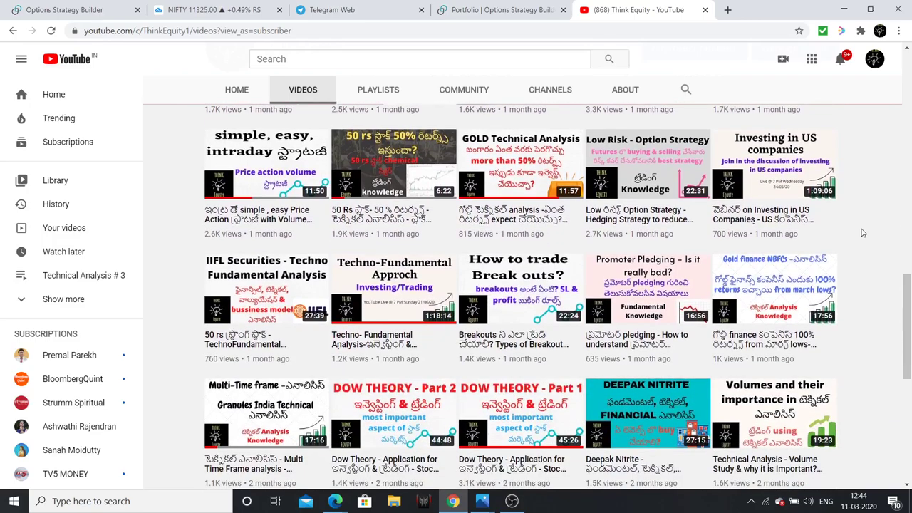
{"action": "scroll", "coordinate": [863, 221], "scroll_direction": "down", "scroll_amount": 3}
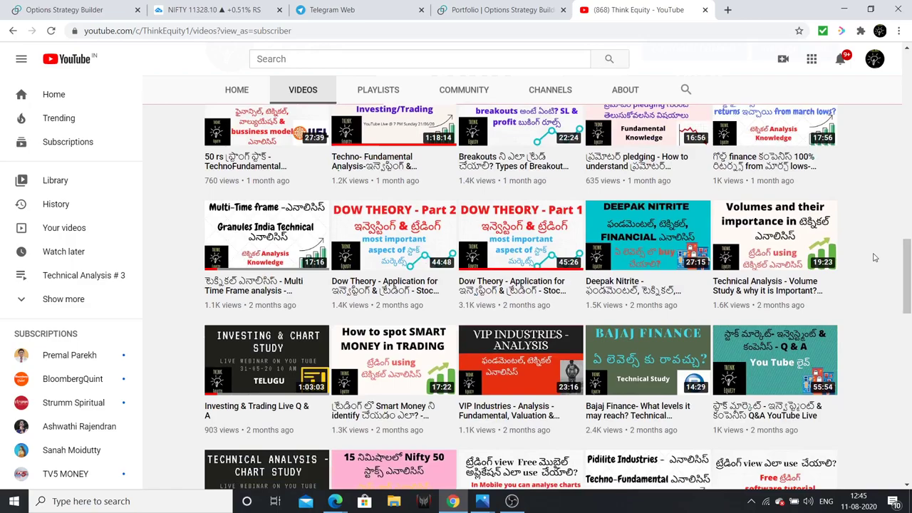
{"action": "scroll", "coordinate": [875, 258], "scroll_direction": "down", "scroll_amount": 5}
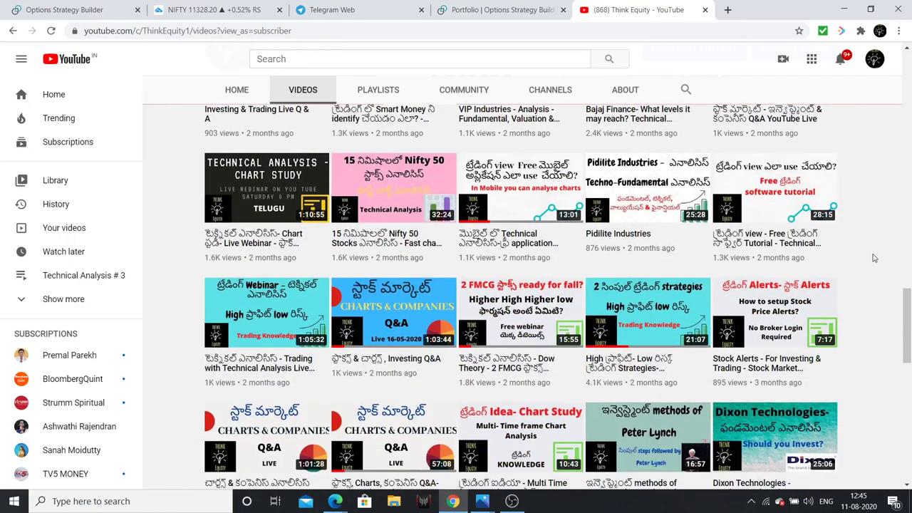
{"action": "scroll", "coordinate": [874, 258], "scroll_direction": "down", "scroll_amount": 2}
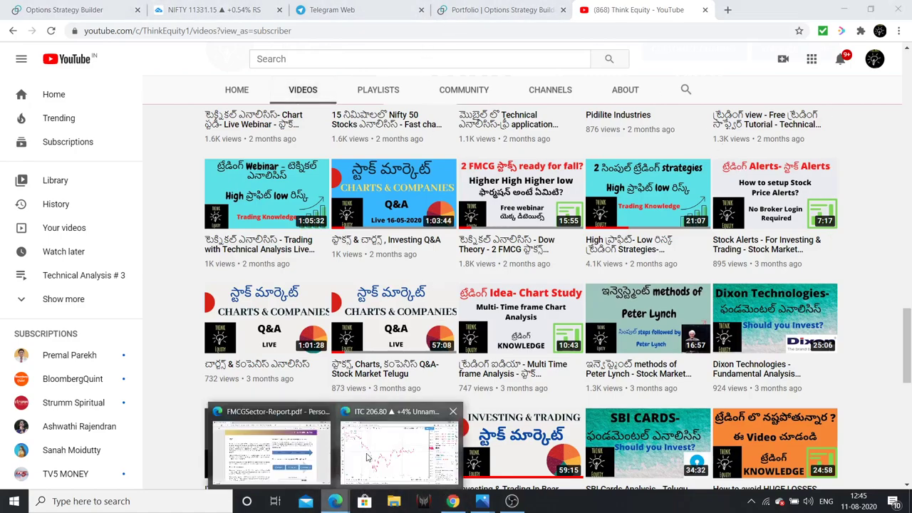
Switch to the TradingView window showing the ITC daily line chart
{"action": "left_click", "coordinate": [336, 501]}
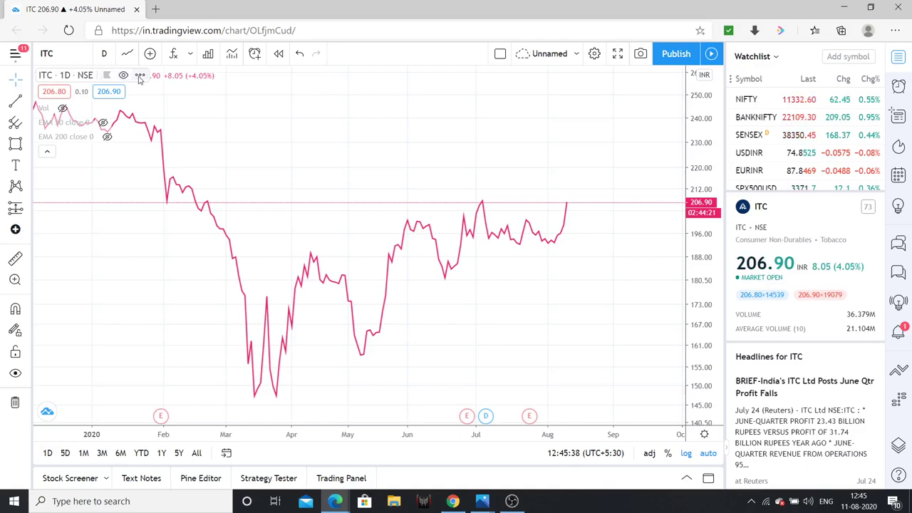
{"action": "left_click", "coordinate": [140, 76]}
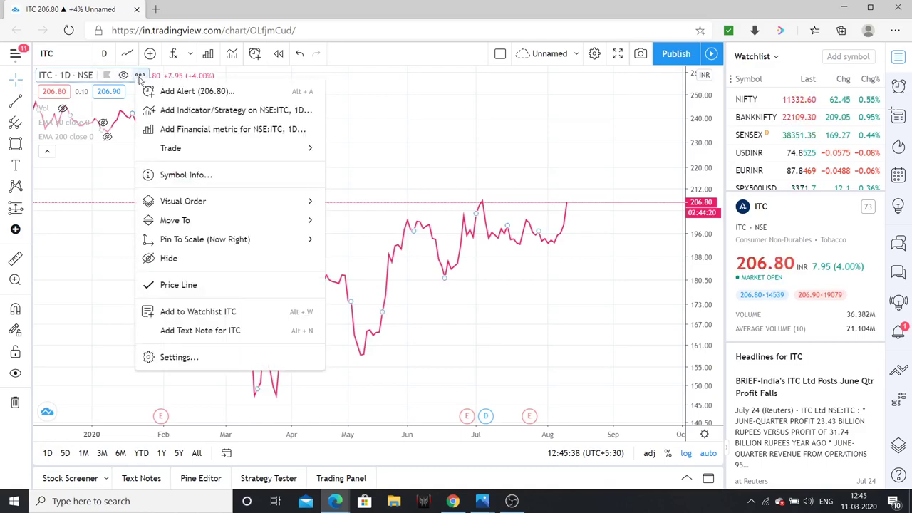
{"action": "left_click", "coordinate": [107, 75]}
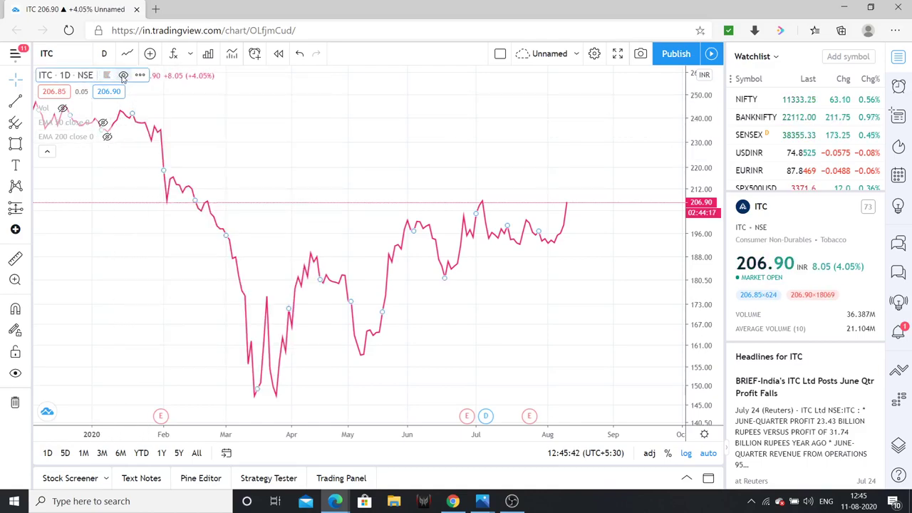
{"action": "left_click", "coordinate": [124, 75]}
{"action": "left_click", "coordinate": [125, 76]}
{"action": "left_click", "coordinate": [140, 76]}
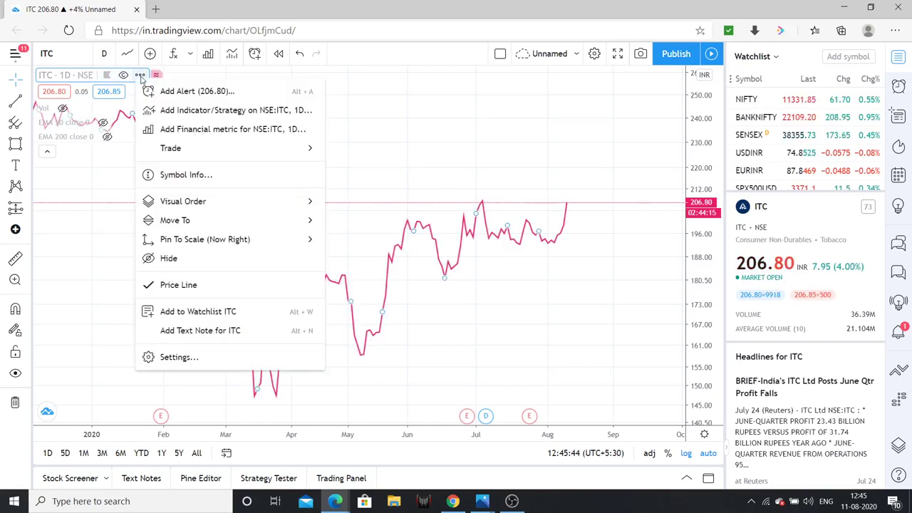
{"action": "left_click", "coordinate": [87, 77]}
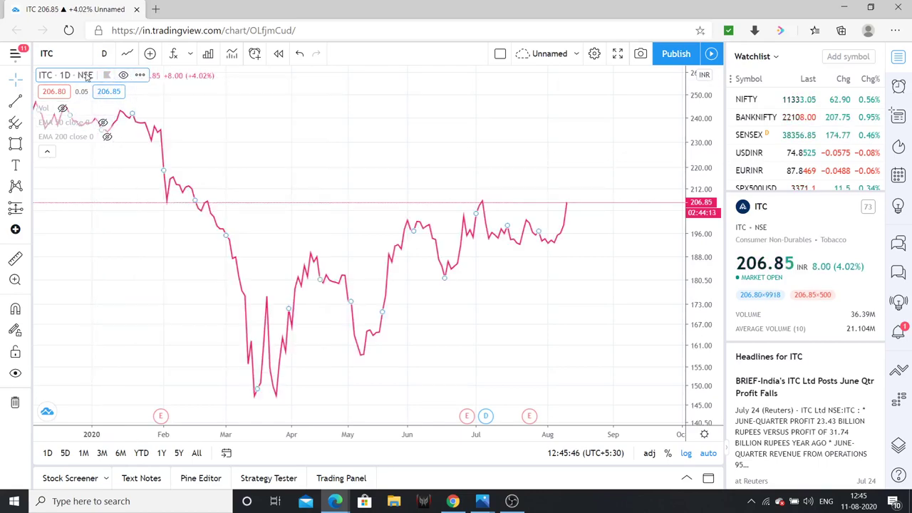
{"action": "left_click", "coordinate": [140, 75]}
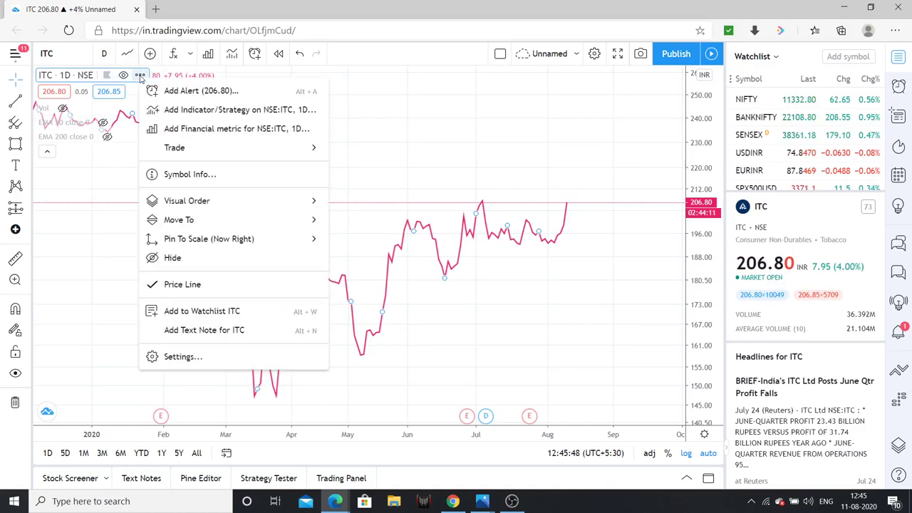
{"action": "left_click", "coordinate": [150, 76]}
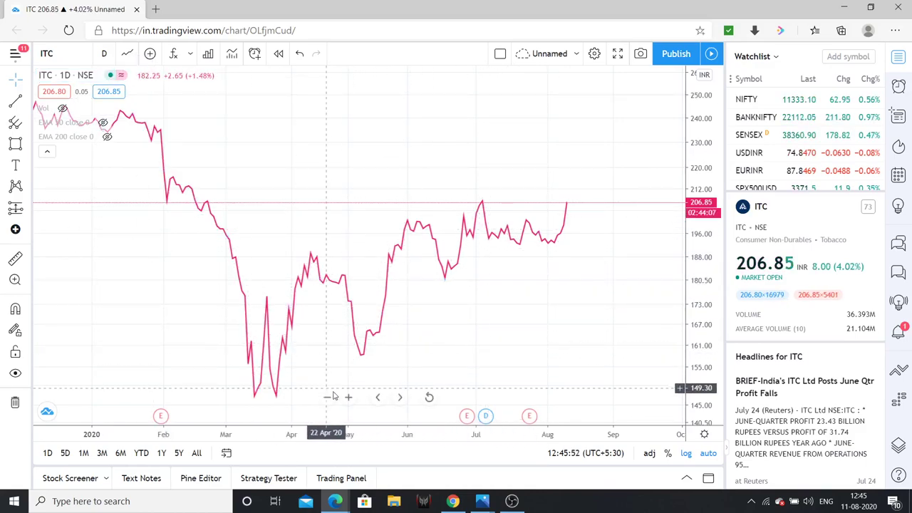
Draw rectangles around the four swing lows on the ITC chart: late March, 6–14 May, 16–25 June, and 20 July to early August
{"action": "scroll", "coordinate": [381, 357], "scroll_direction": "up", "scroll_amount": 2}
{"action": "scroll", "coordinate": [382, 356], "scroll_direction": "up", "scroll_amount": 1}
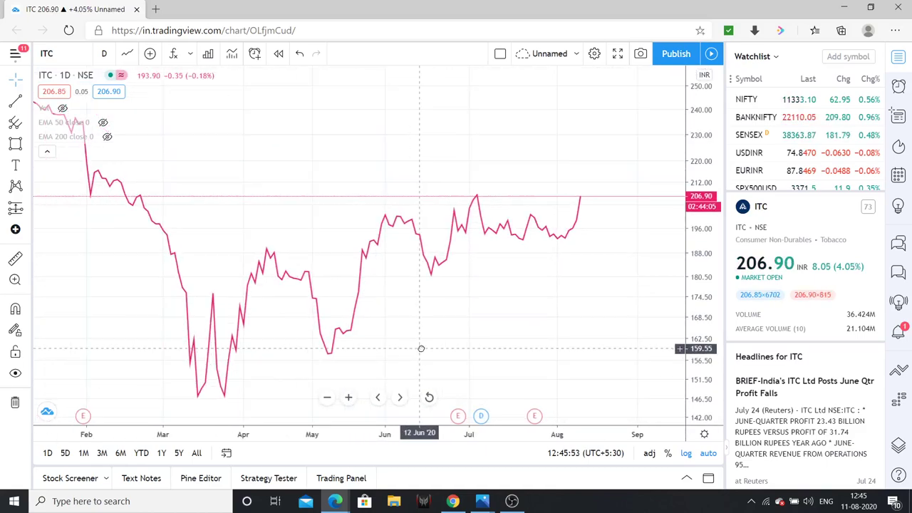
{"action": "left_click", "coordinate": [348, 396]}
{"action": "left_click_drag", "start_coordinate": [401, 372], "coordinate": [451, 354]}
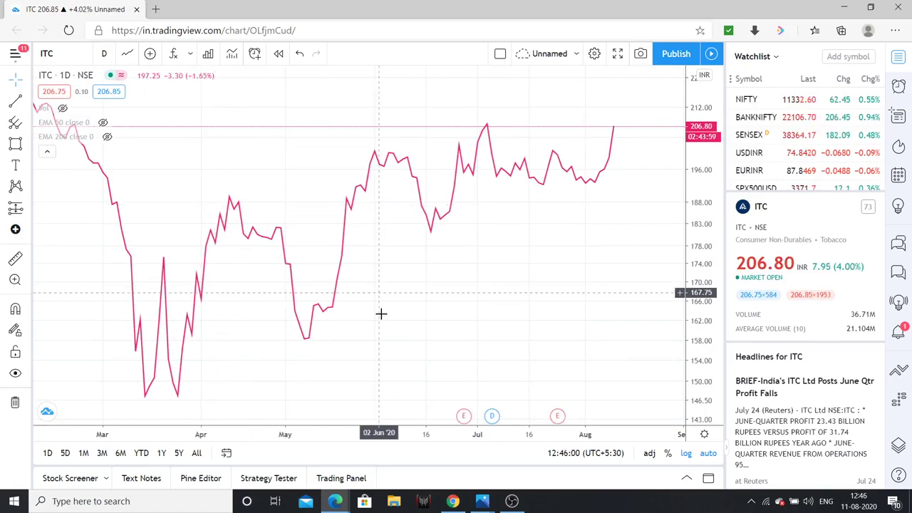
{"action": "left_click", "coordinate": [15, 144]}
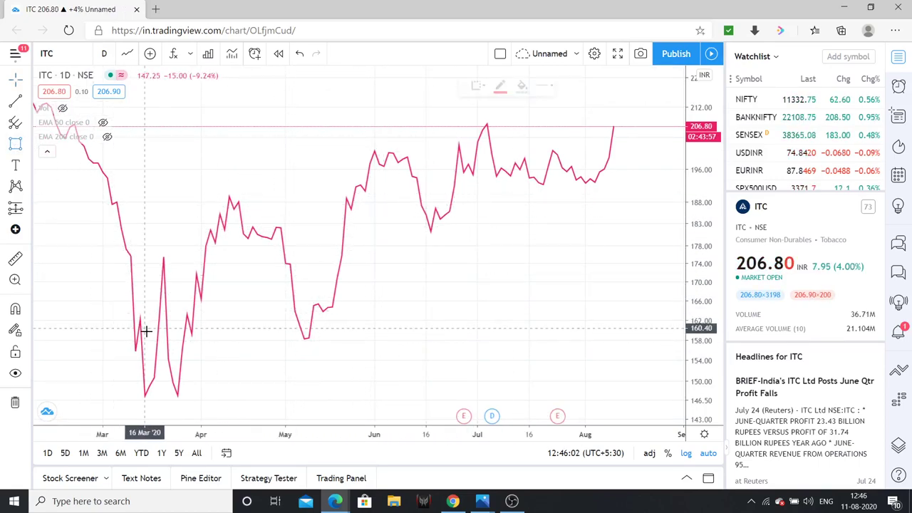
{"action": "left_click_drag", "start_coordinate": [140, 383], "coordinate": [200, 401]}
{"action": "left_click_drag", "start_coordinate": [295, 320], "coordinate": [322, 339]}
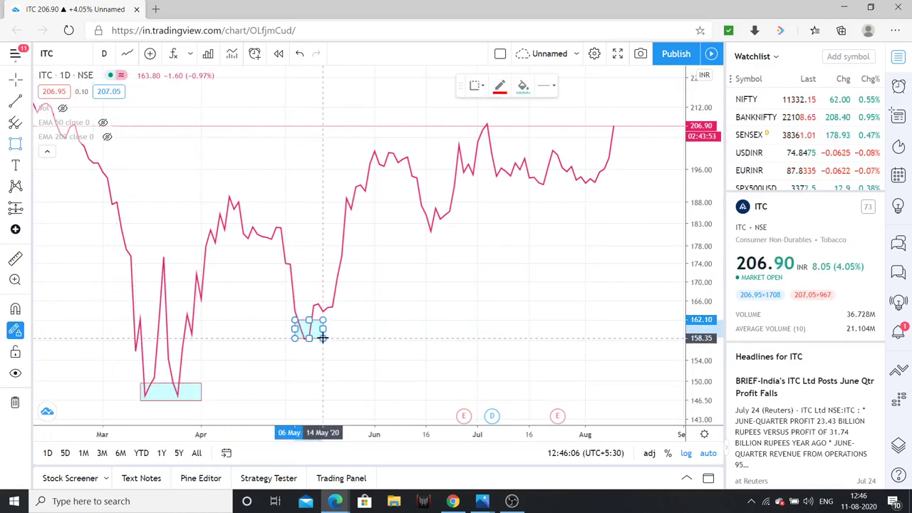
{"action": "left_click_drag", "start_coordinate": [425, 215], "coordinate": [458, 240]}
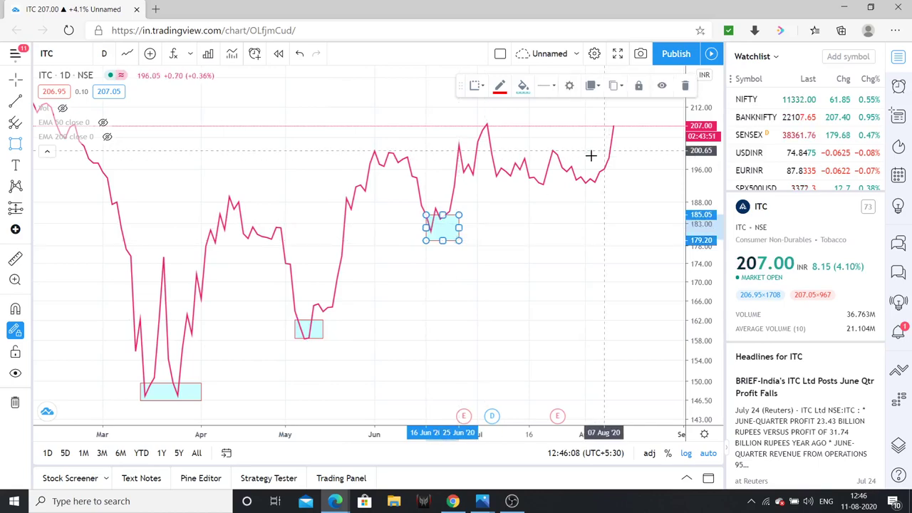
{"action": "left_click_drag", "start_coordinate": [539, 175], "coordinate": [612, 189]}
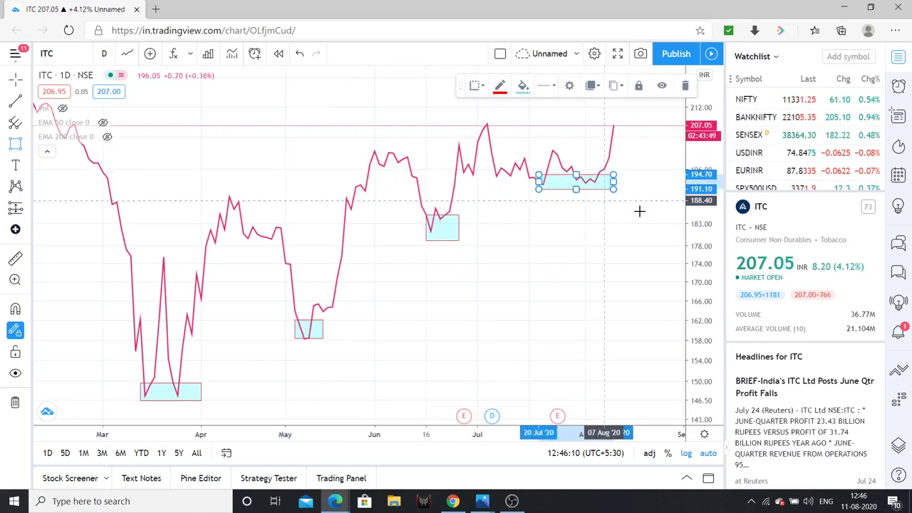
Draw a nearly horizontal arrow at about 148 pointing at the March low rectangle, starting from about 11 May
{"action": "left_click", "coordinate": [16, 101]}
{"action": "left_click", "coordinate": [28, 103]}
{"action": "left_click", "coordinate": [68, 97]}
{"action": "left_click", "coordinate": [210, 389]}
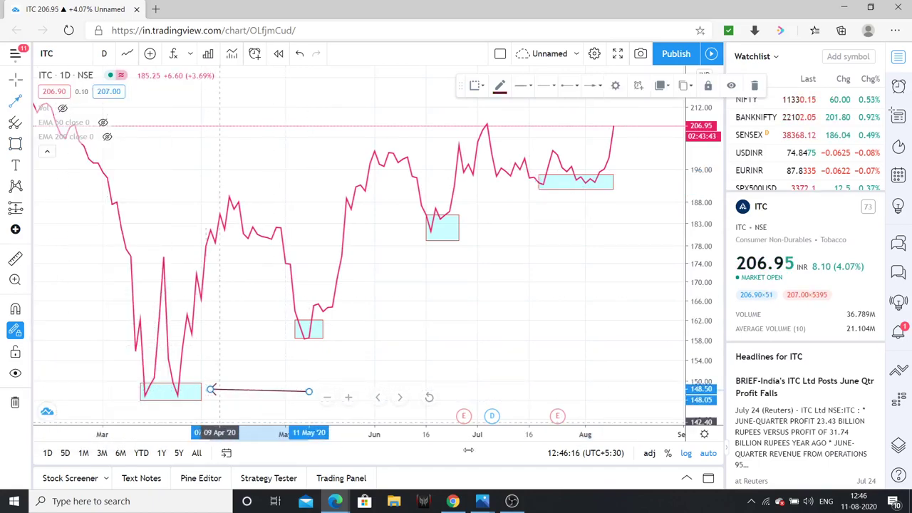
Add the text labels Hl, HL and Hl next to the May, June and July–August low rectangles
{"action": "left_click", "coordinate": [16, 165]}
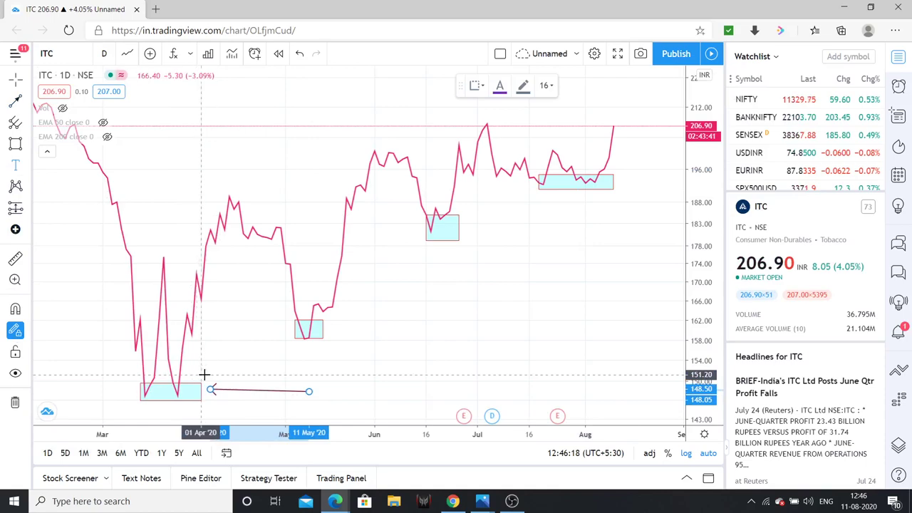
{"action": "left_click", "coordinate": [334, 333]}
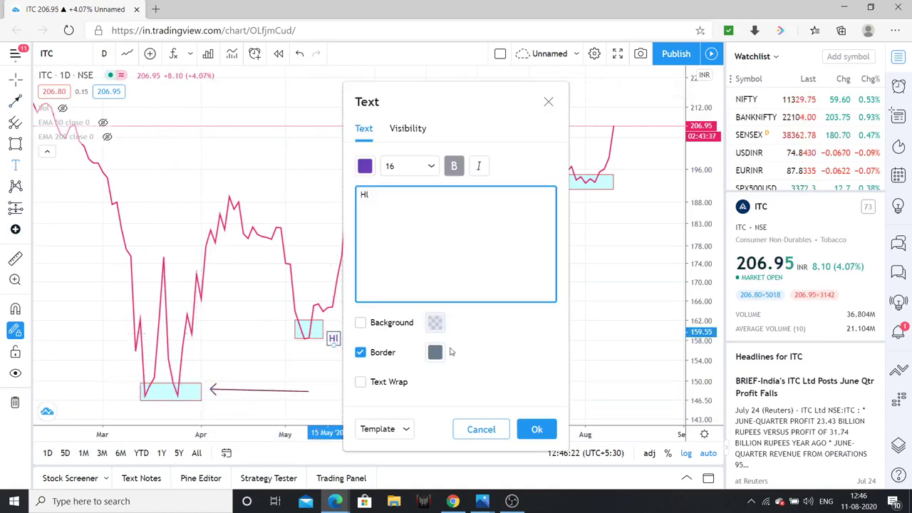
{"action": "left_click", "coordinate": [536, 428]}
{"action": "left_click", "coordinate": [451, 250]}
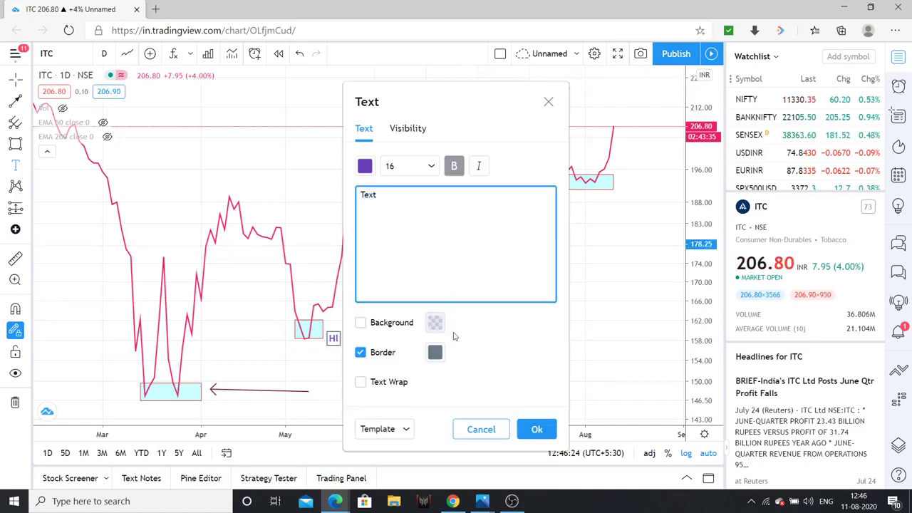
{"action": "type", "text": "Hl"}
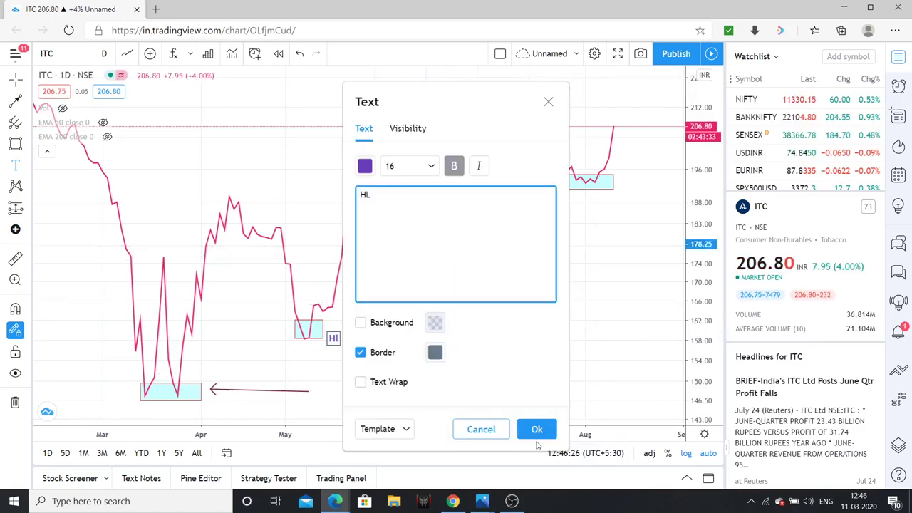
{"action": "left_click", "coordinate": [536, 429]}
{"action": "left_click", "coordinate": [580, 198]}
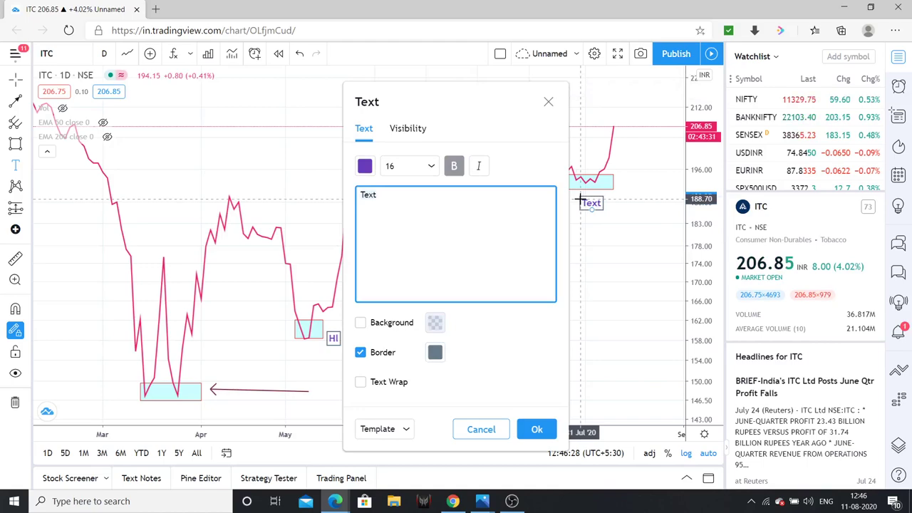
{"action": "left_click", "coordinate": [534, 429]}
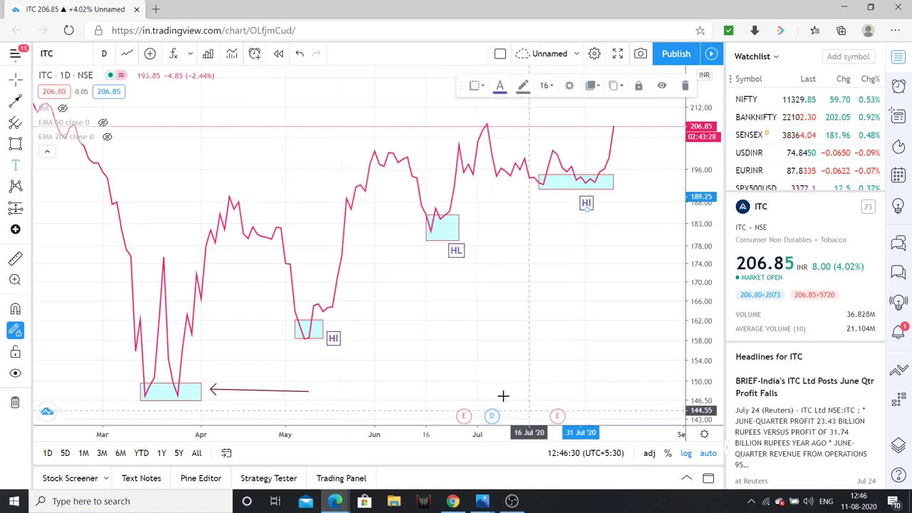
{"action": "left_click", "coordinate": [608, 174]}
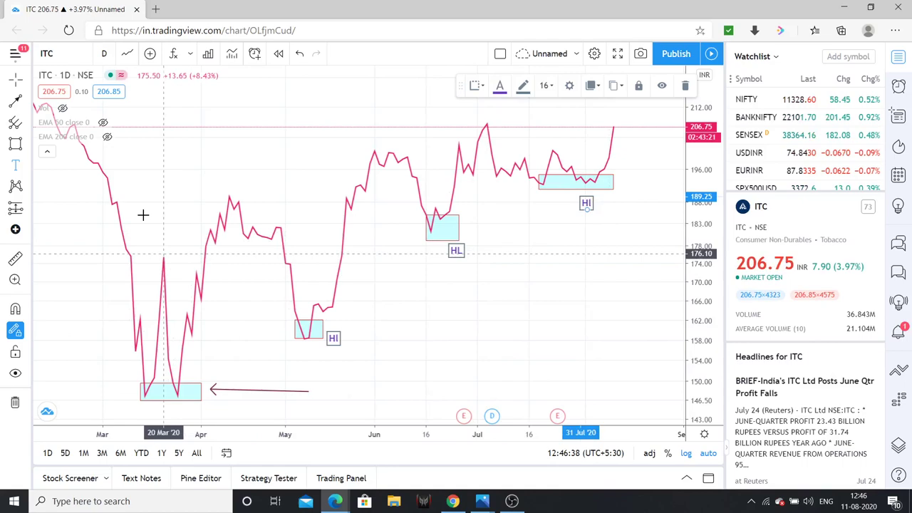
Draw four downward-slanting arrows pointing at the swing highs of late March, mid-April, early June and early July
{"action": "left_click", "coordinate": [15, 99]}
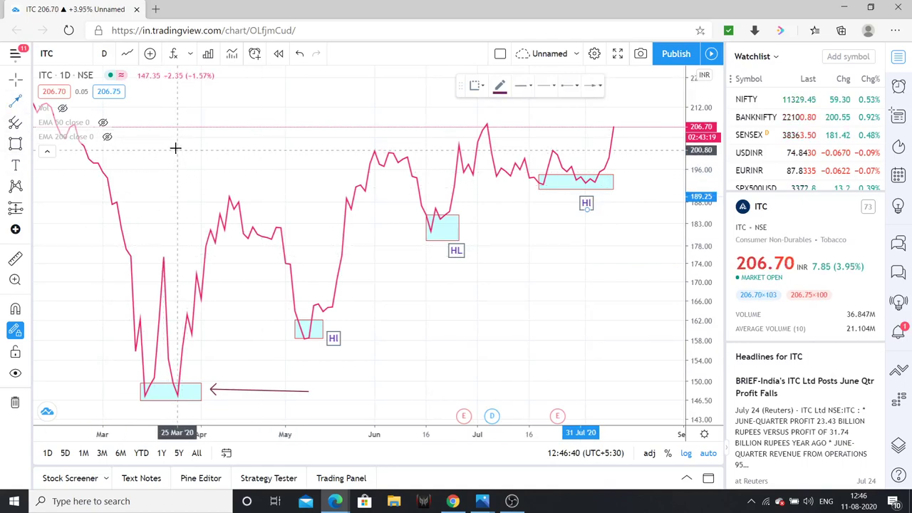
{"action": "left_click_drag", "start_coordinate": [126, 204], "coordinate": [158, 256]}
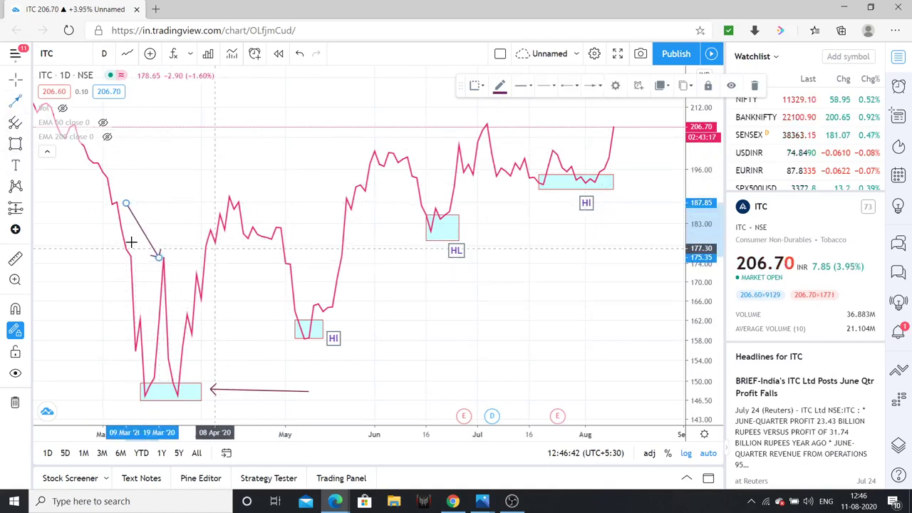
{"action": "left_click_drag", "start_coordinate": [187, 142], "coordinate": [225, 196]}
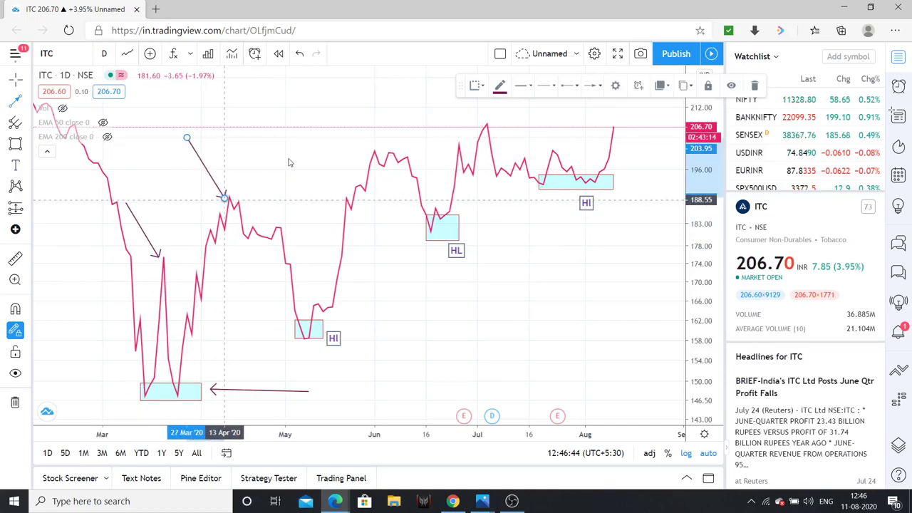
{"action": "left_click_drag", "start_coordinate": [327, 110], "coordinate": [370, 152]}
{"action": "left_click_drag", "start_coordinate": [422, 81], "coordinate": [472, 125]}
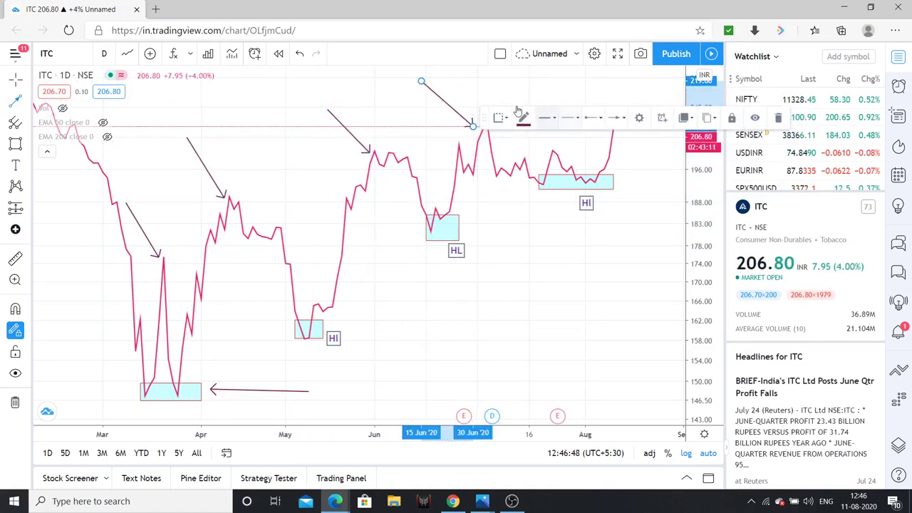
Add the text label HH at the mid-April swing high
{"action": "key", "text": "alt+t"}
{"action": "left_click", "coordinate": [228, 182]}
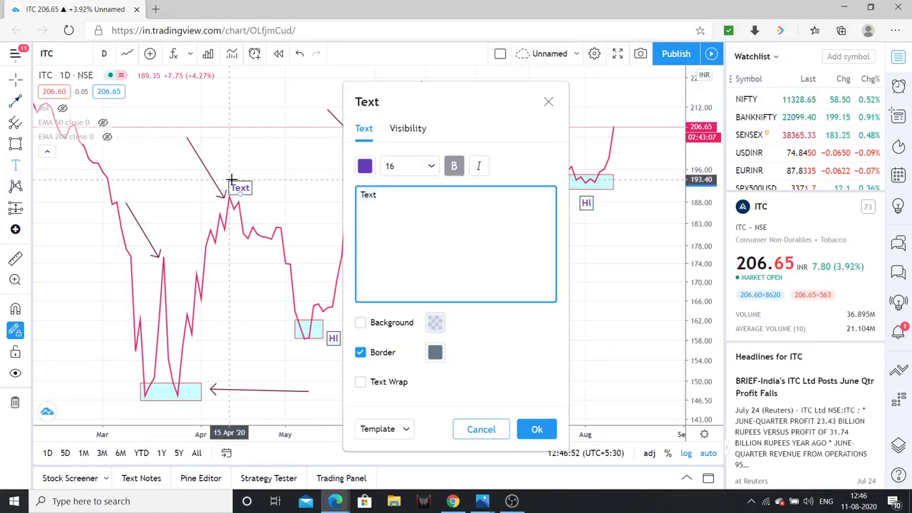
{"action": "type", "text": "HH"}
{"action": "left_click", "coordinate": [537, 428]}
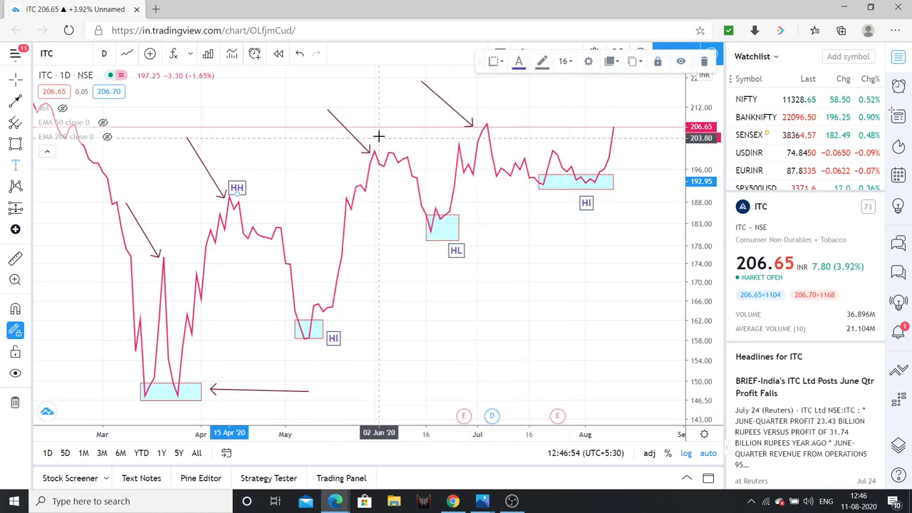
Add the text label HH at the early-June swing high and at the early-July swing high
{"action": "left_click", "coordinate": [378, 139]}
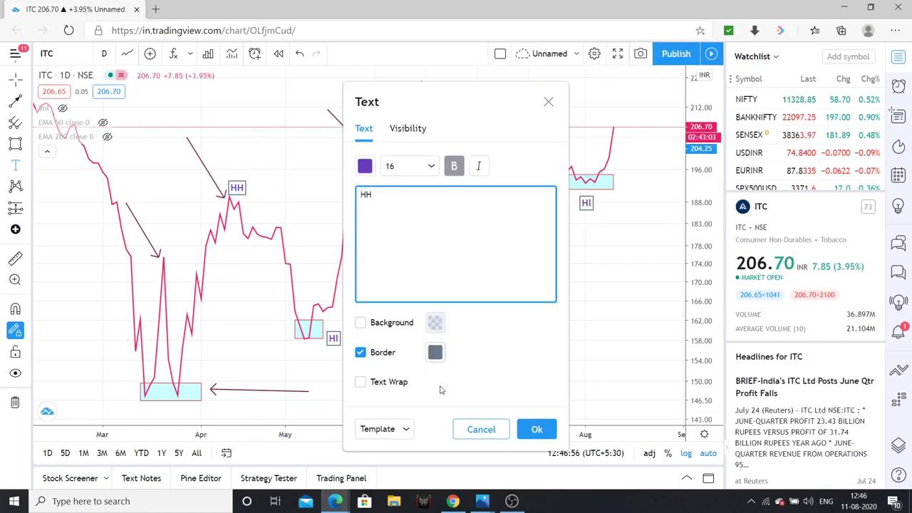
{"action": "left_click", "coordinate": [537, 429]}
{"action": "left_click", "coordinate": [488, 112]}
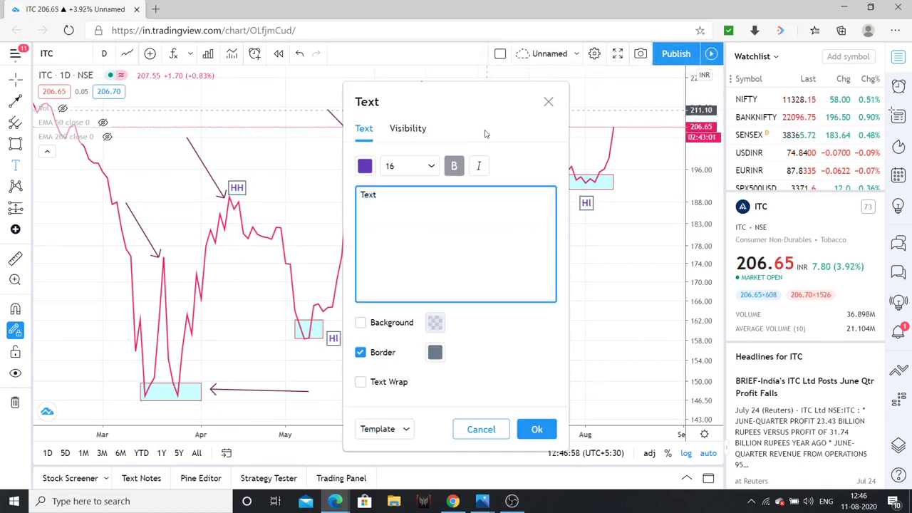
{"action": "left_click", "coordinate": [525, 436]}
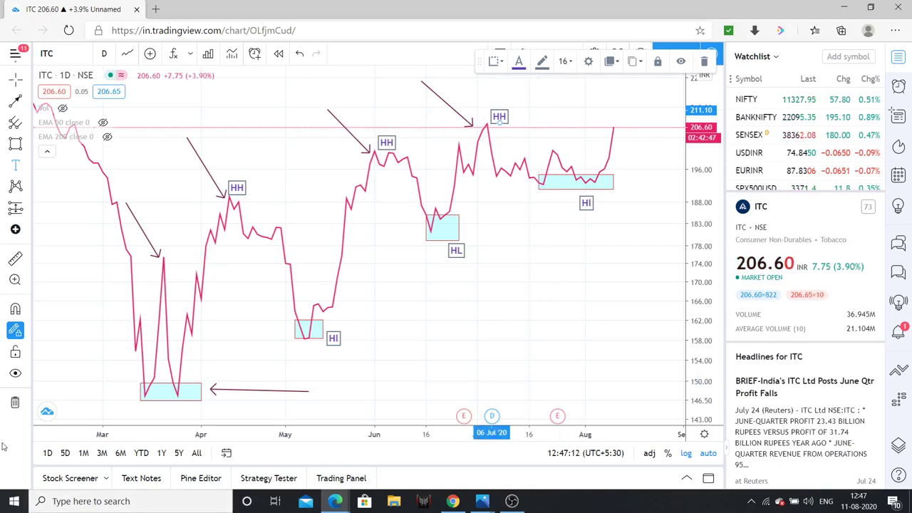
Remove all drawings from the chart and draw a thin rectangle at about 193 along the July–August lows, starting from 30 June
{"action": "left_click", "coordinate": [14, 401]}
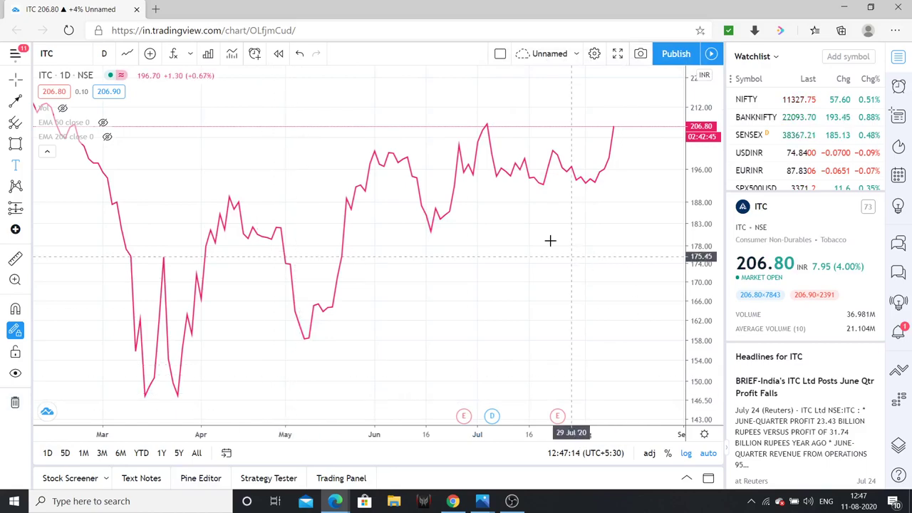
{"action": "left_click", "coordinate": [29, 103]}
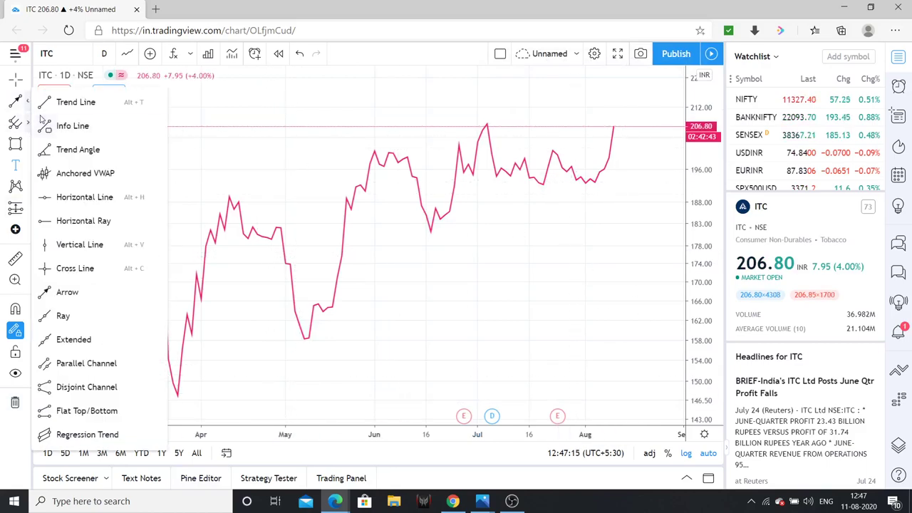
{"action": "left_click", "coordinate": [72, 98]}
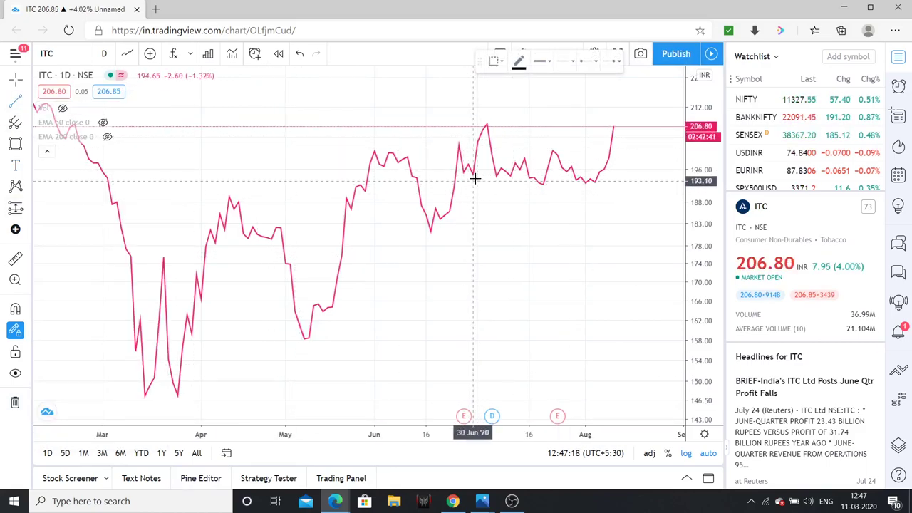
{"action": "left_click", "coordinate": [27, 125]}
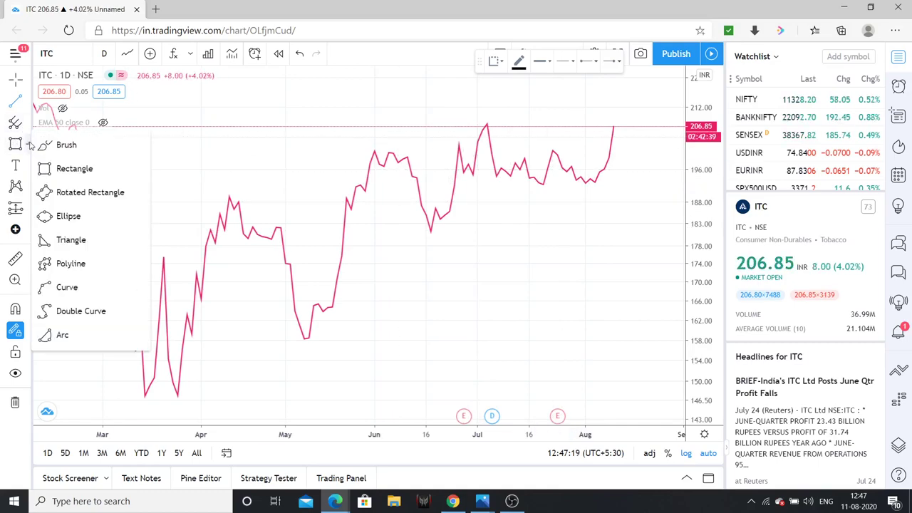
{"action": "left_click", "coordinate": [71, 169]}
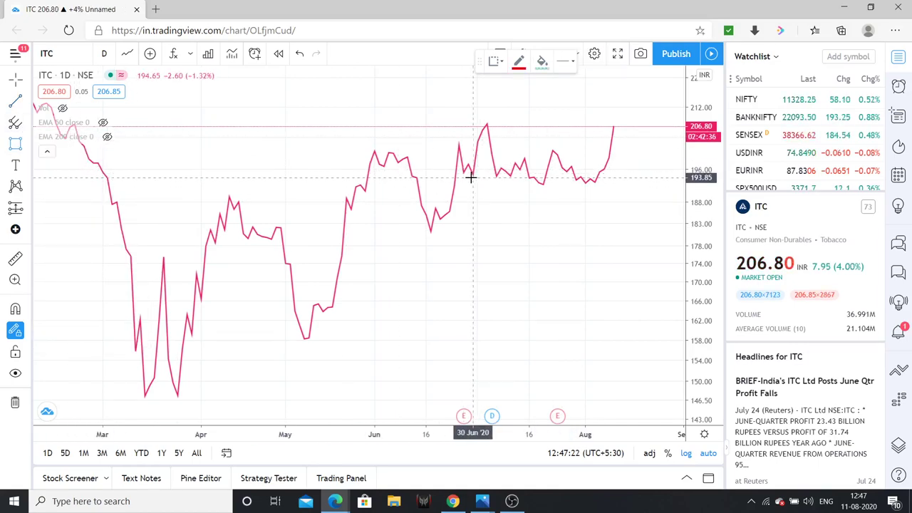
{"action": "left_click_drag", "start_coordinate": [470, 178], "coordinate": [624, 185]}
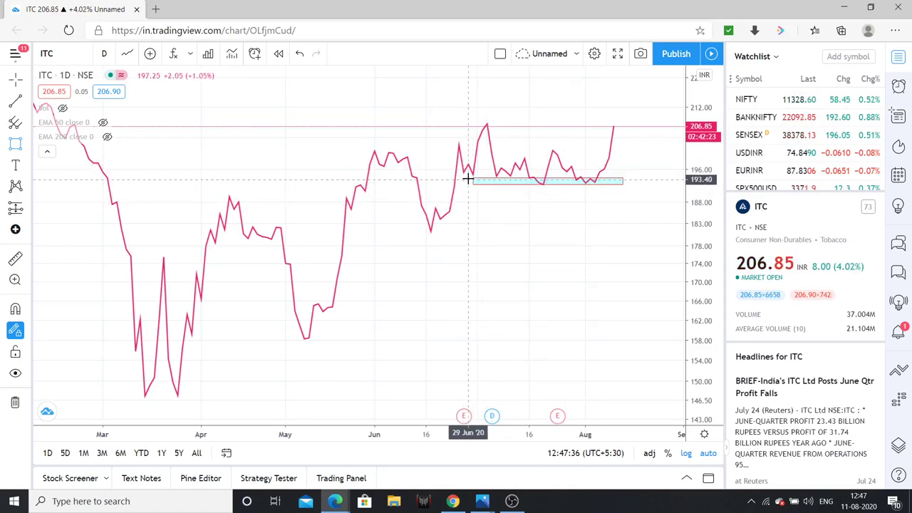
{"action": "left_click", "coordinate": [607, 181]}
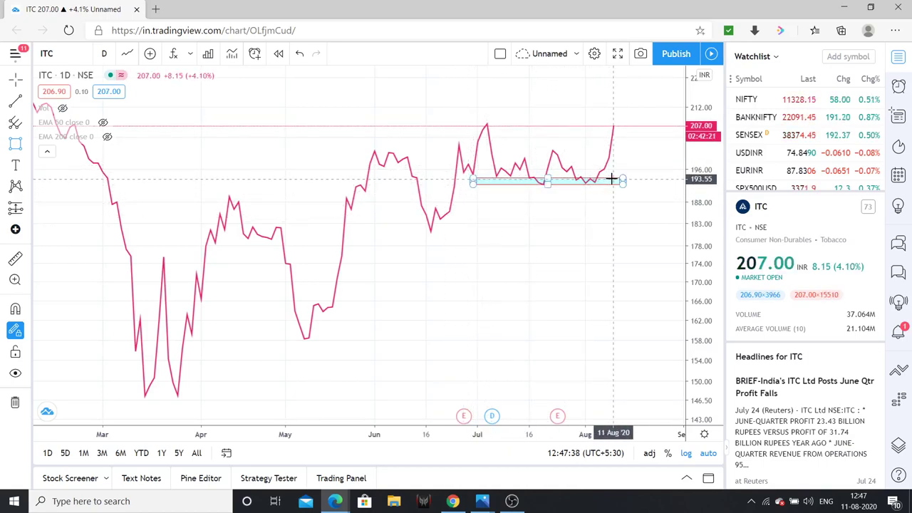
{"action": "left_click", "coordinate": [550, 177]}
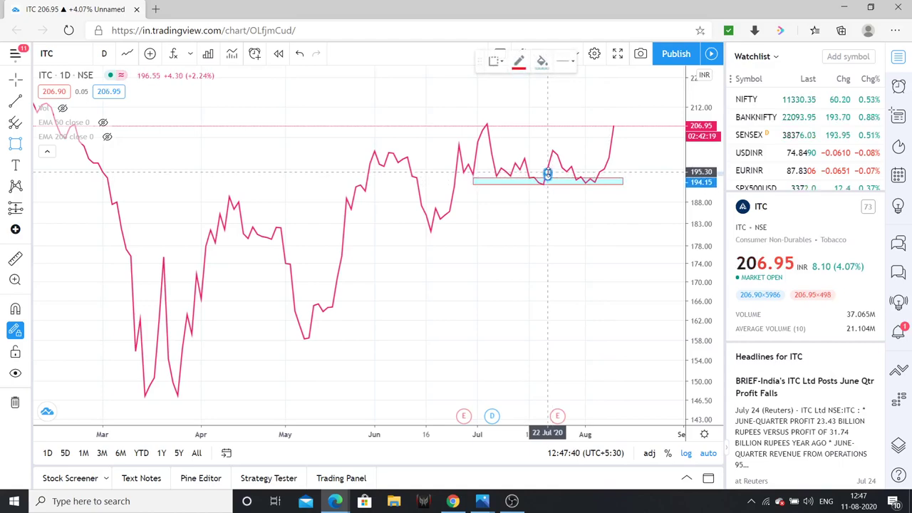
{"action": "left_click", "coordinate": [650, 94]}
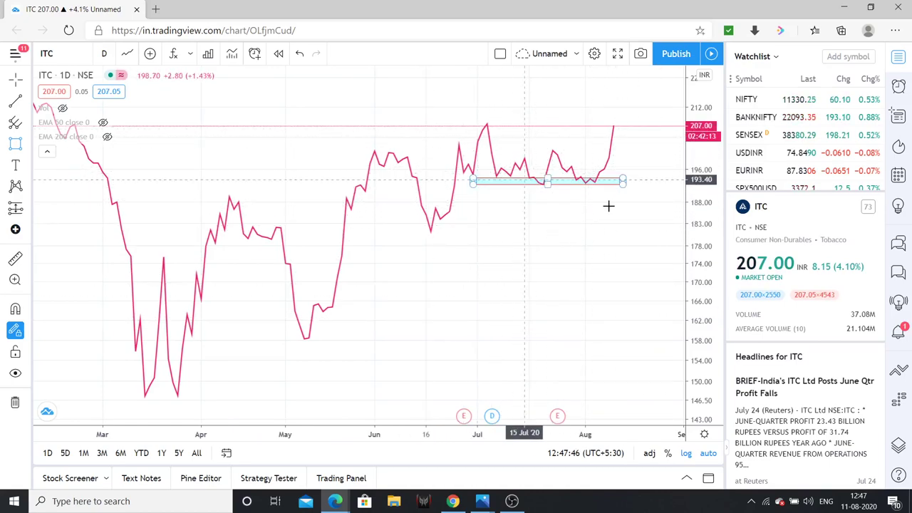
Draw a horizontal trend line at 208.10 above the early-July high, from 22 June to 17 August 2020
{"action": "left_click", "coordinate": [15, 103]}
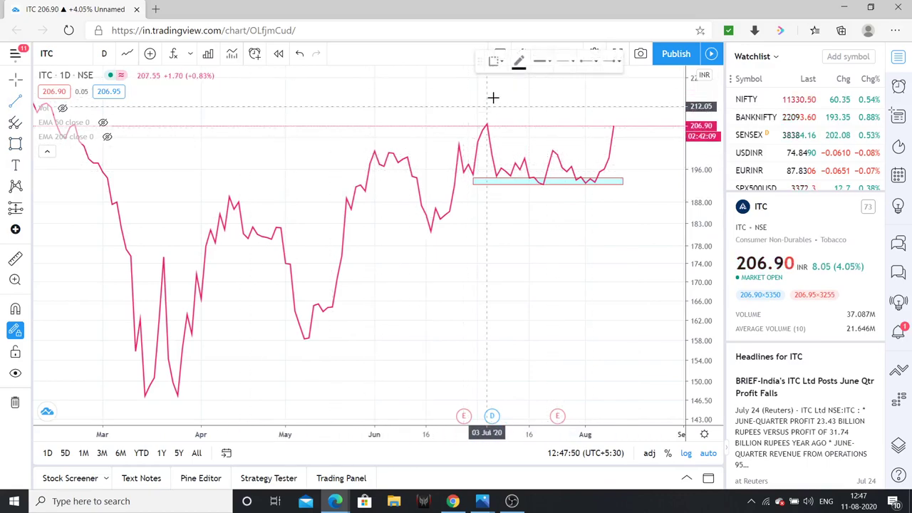
{"action": "left_click", "coordinate": [444, 121]}
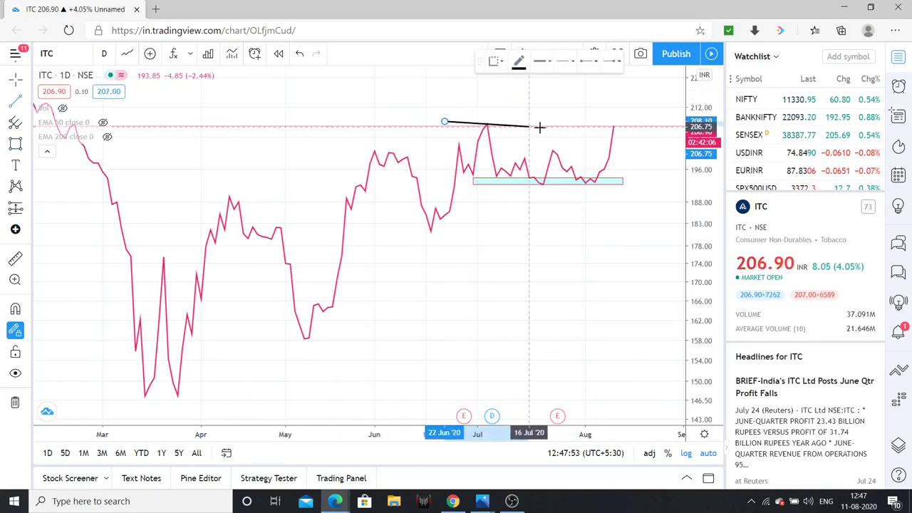
{"action": "left_click", "coordinate": [633, 120]}
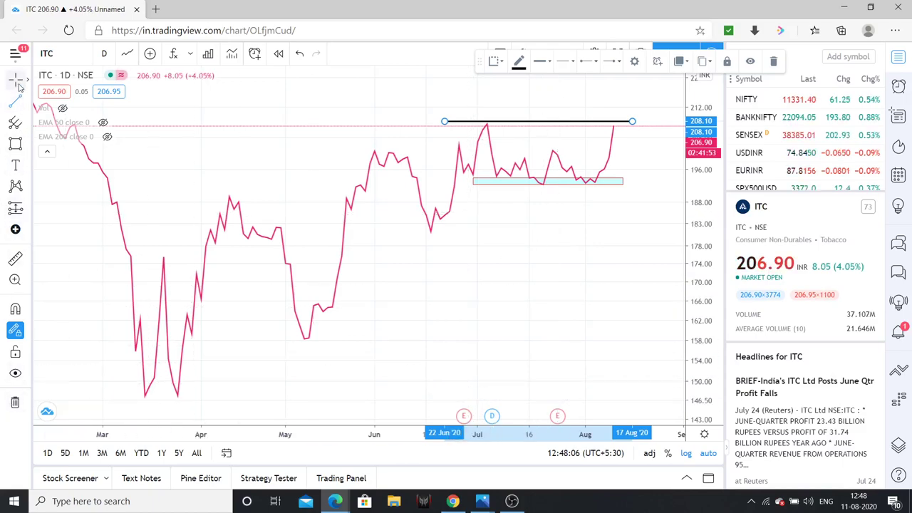
Draw a downward-slanting arrow from about 239.50 on 9 June to the resistance line at about 208 on 2 July
{"action": "left_click_drag", "start_coordinate": [651, 265], "coordinate": [639, 375]}
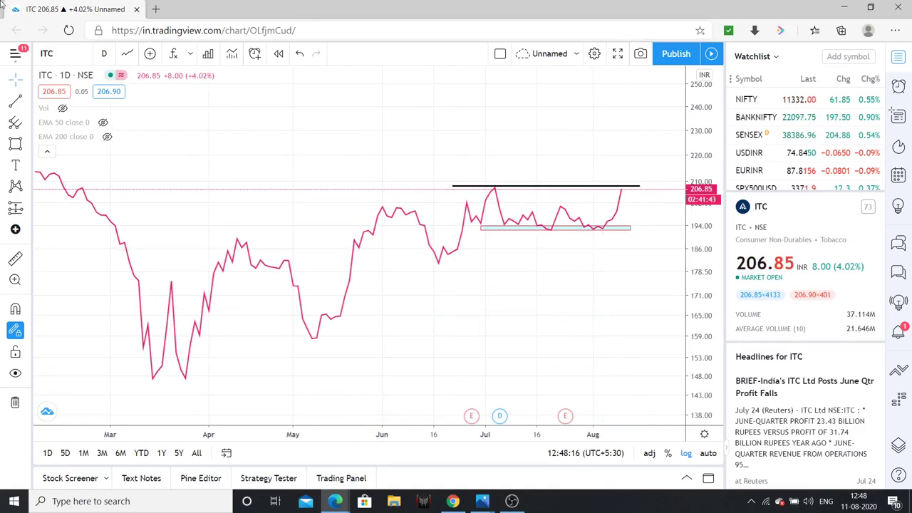
{"action": "left_click", "coordinate": [26, 102]}
{"action": "left_click", "coordinate": [64, 293]}
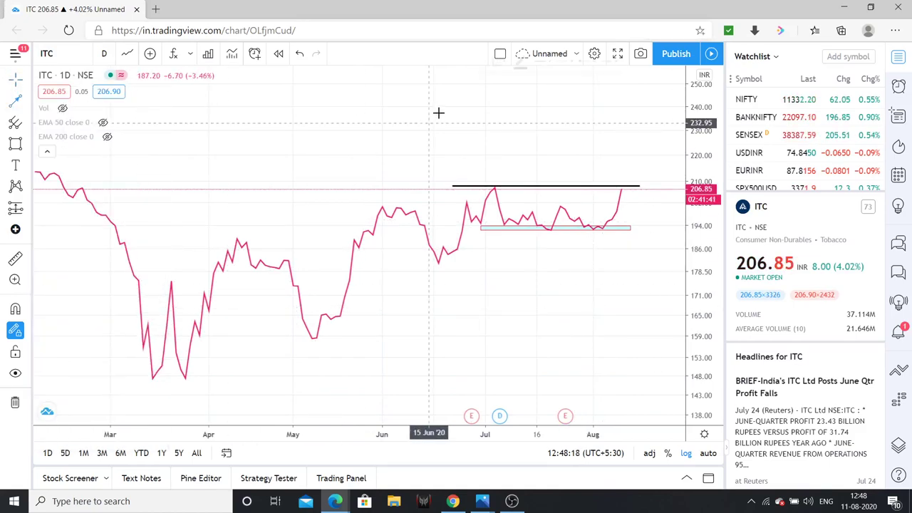
{"action": "left_click", "coordinate": [411, 107]}
{"action": "left_click", "coordinate": [490, 184]}
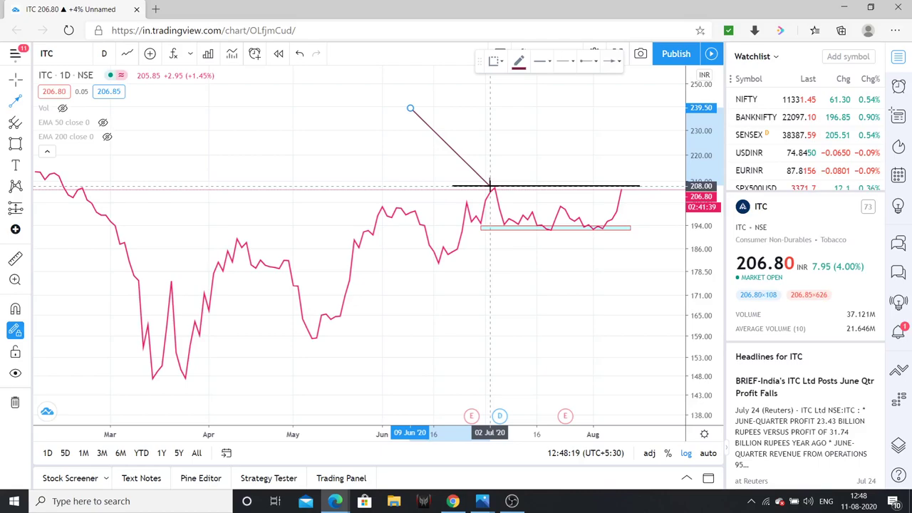
Try upward arrows pointing at the early-July rise and at the 11 August price area, and delete both
{"action": "left_click", "coordinate": [504, 308]}
{"action": "left_click", "coordinate": [487, 187]}
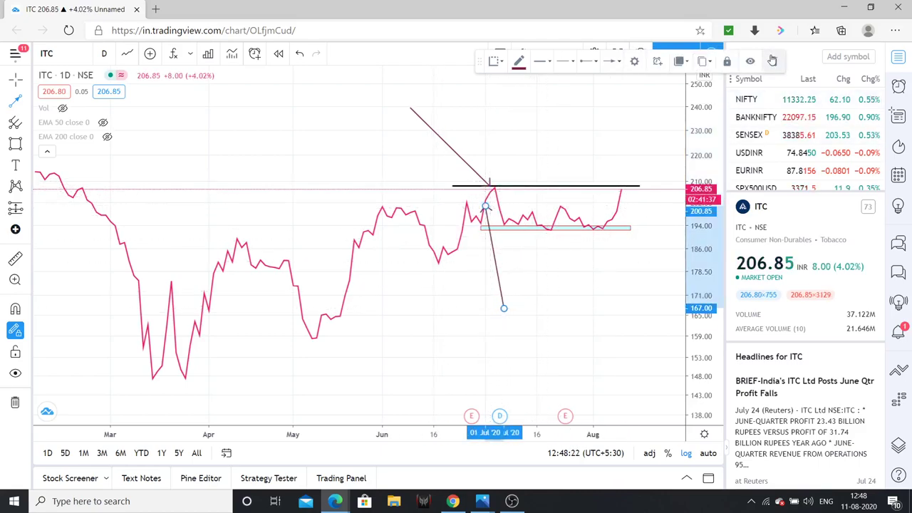
{"action": "key", "text": "Delete"}
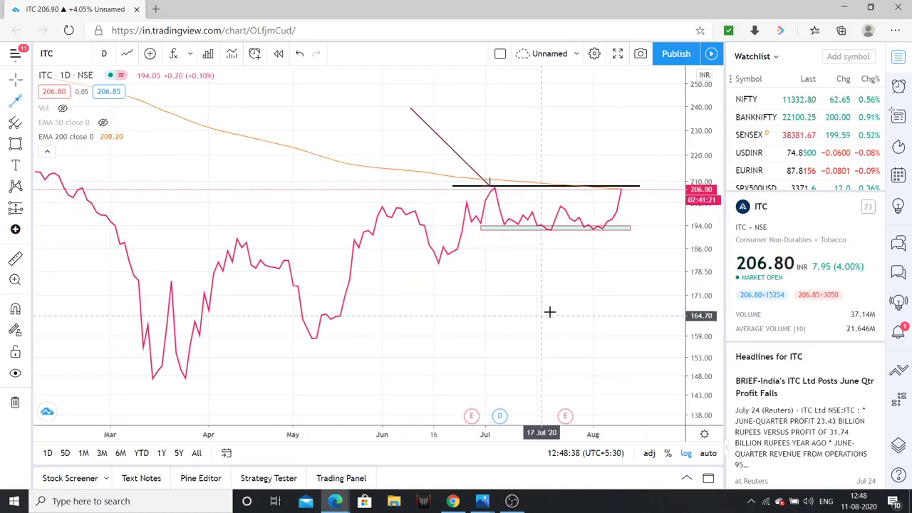
{"action": "left_click_drag", "start_coordinate": [555, 322], "coordinate": [634, 194]}
{"action": "left_click", "coordinate": [620, 233]}
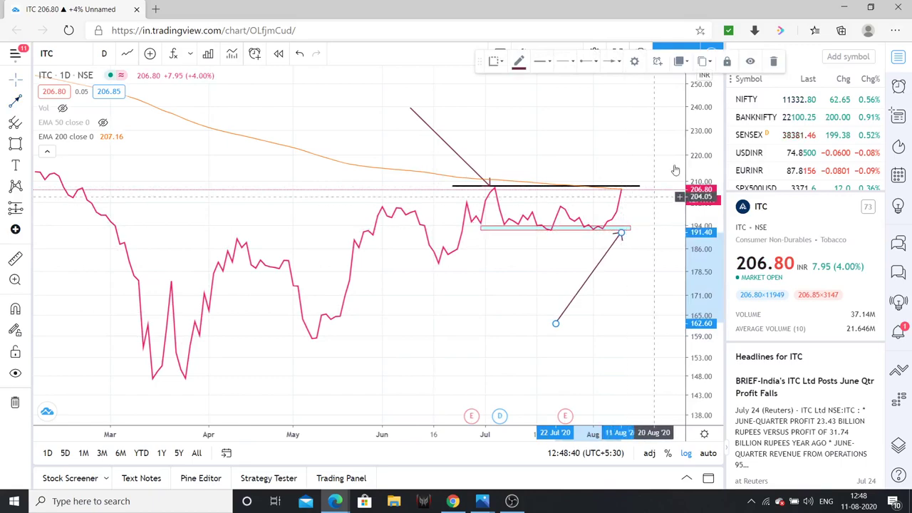
{"action": "left_click", "coordinate": [772, 62]}
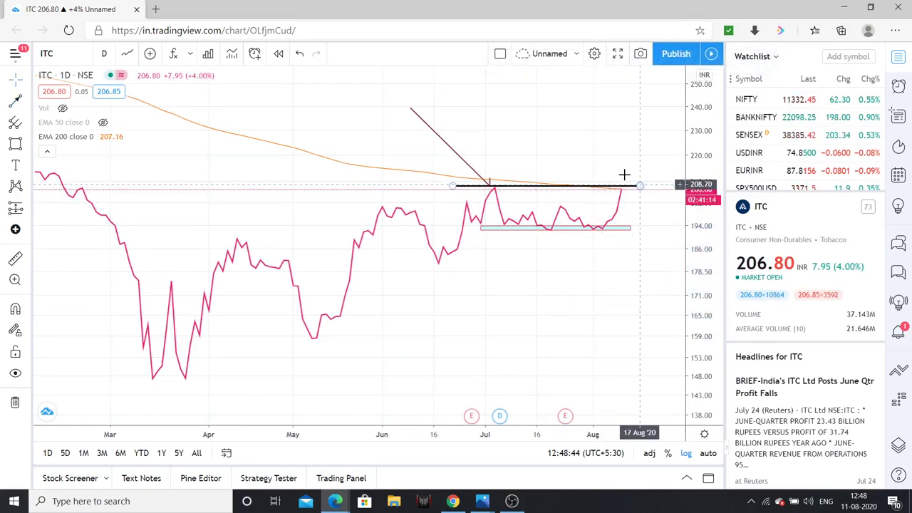
Draw a long horizontal trend line at about 235 along the August 2019 to January 2020 lows, extending past August 2020
{"action": "left_click", "coordinate": [349, 399]}
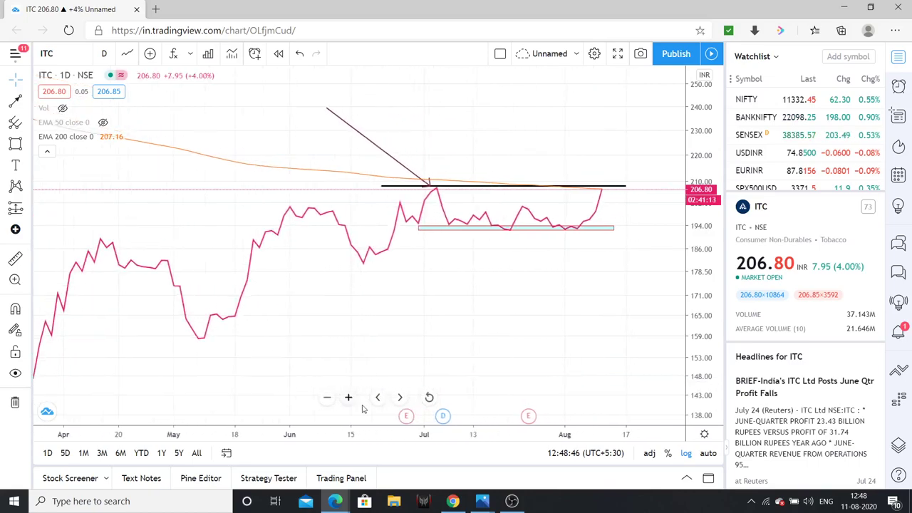
{"action": "left_click", "coordinate": [352, 400]}
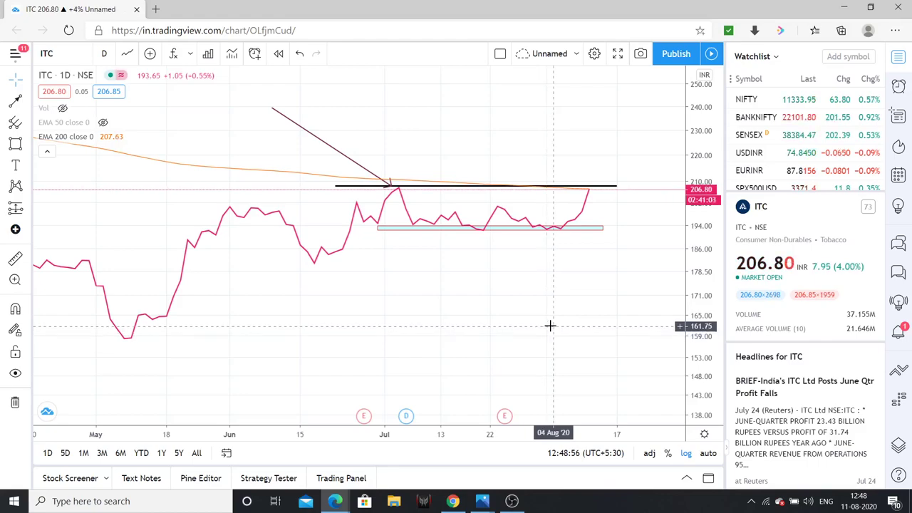
{"action": "mouse_move", "coordinate": [333, 402]}
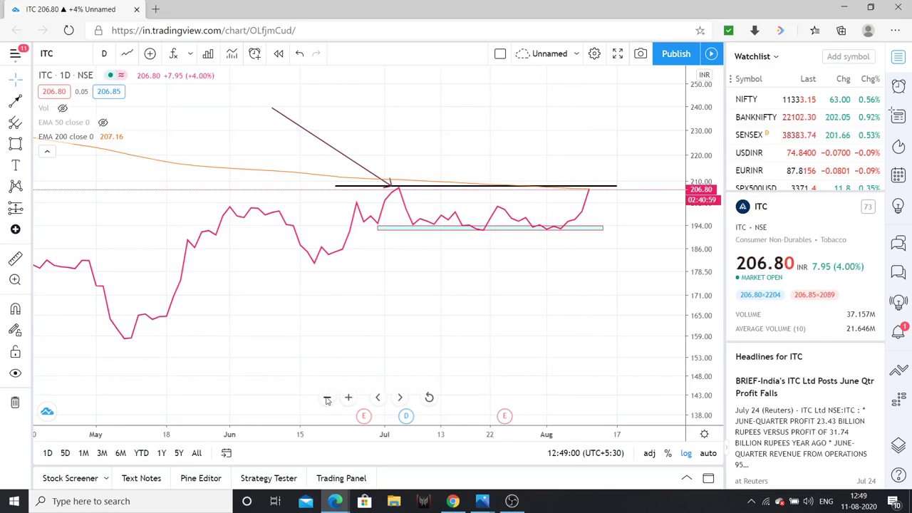
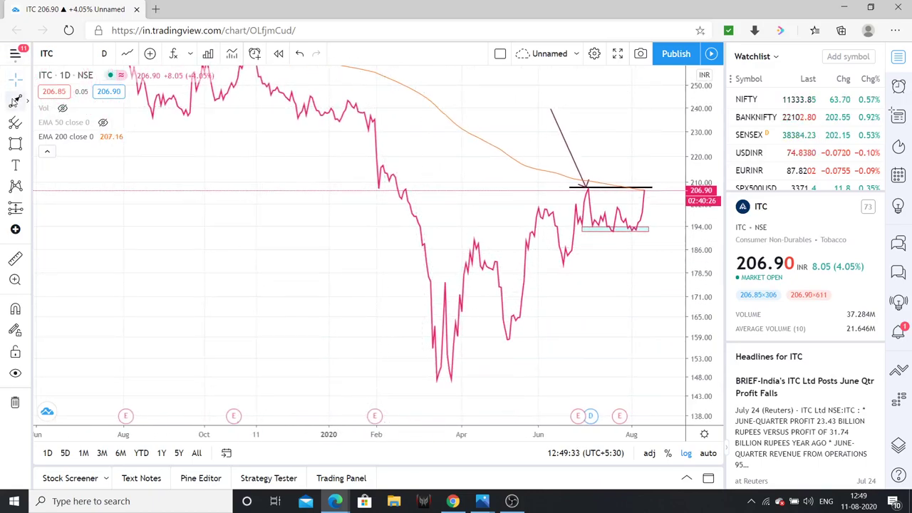
{"action": "left_click", "coordinate": [29, 105]}
{"action": "left_click", "coordinate": [71, 96]}
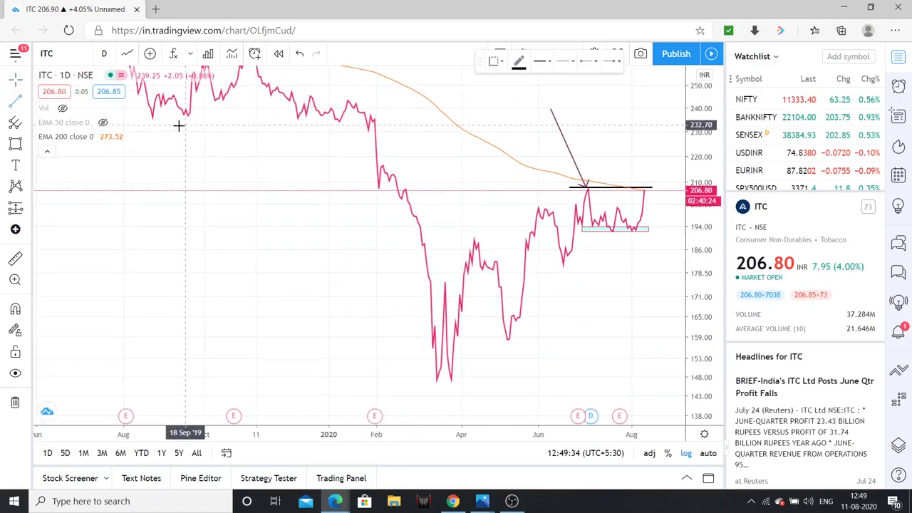
{"action": "left_click", "coordinate": [142, 119]}
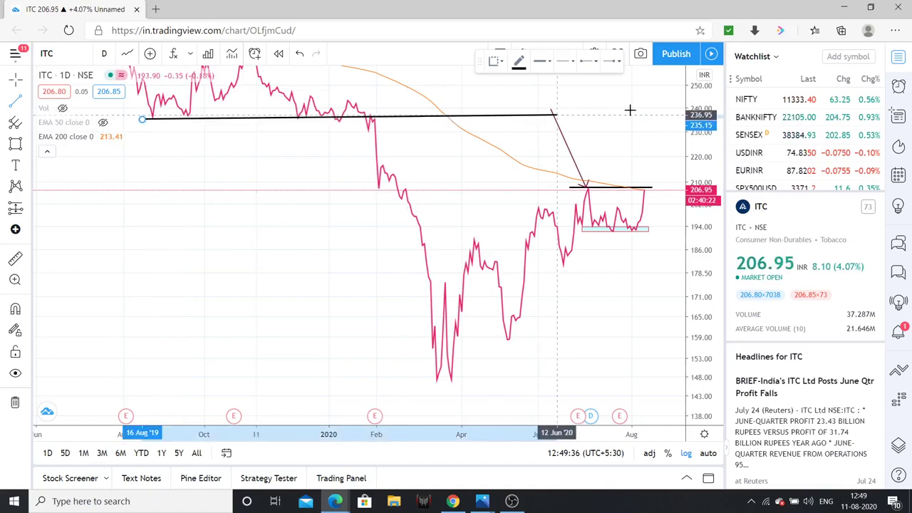
{"action": "left_click", "coordinate": [679, 118]}
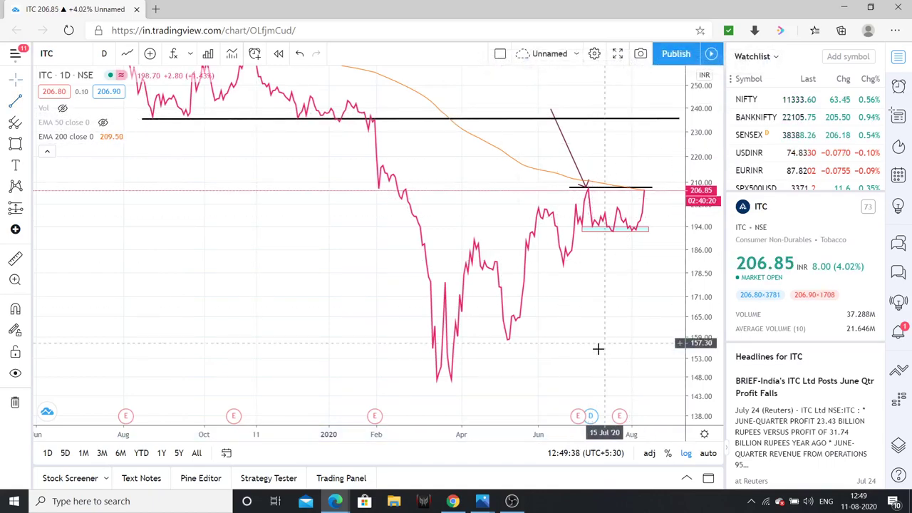
Draw an upward arrow from the latest August price at the short resistance line to the long horizontal line at about 235
{"action": "scroll", "coordinate": [597, 348], "scroll_direction": "right", "scroll_amount": 3}
{"action": "left_click", "coordinate": [594, 259]}
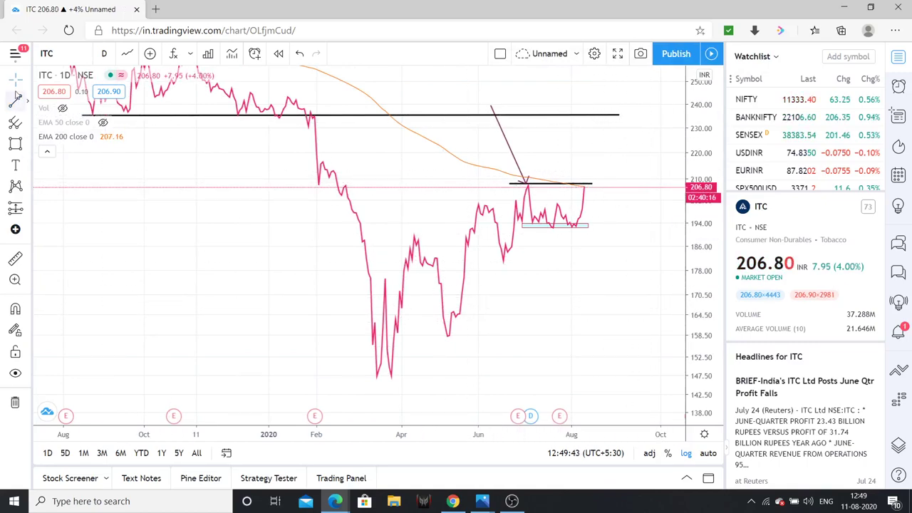
{"action": "left_click", "coordinate": [31, 104]}
{"action": "left_click", "coordinate": [37, 291]}
{"action": "left_click", "coordinate": [582, 186]}
{"action": "left_click", "coordinate": [603, 121]}
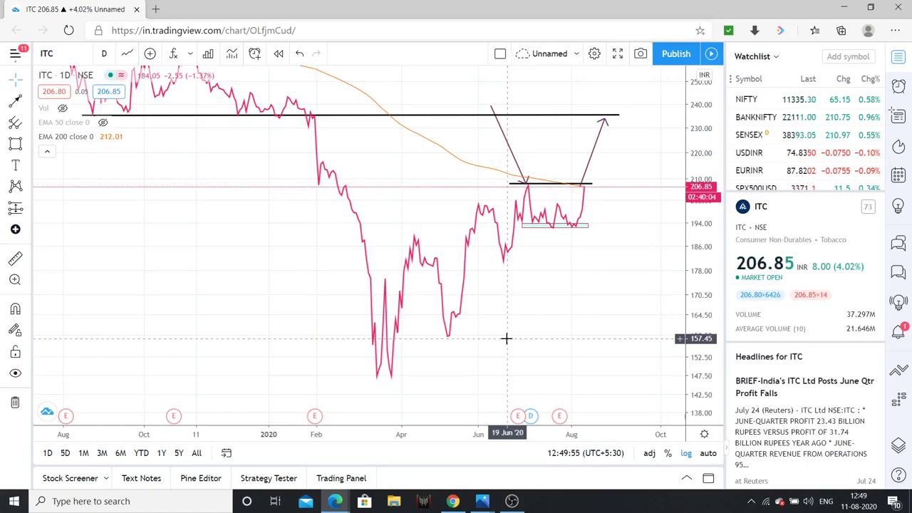
Fit the price scale automatically and examine the price against the 200 EMA from early 2019 to August 2020
{"action": "key", "text": "alt+r"}
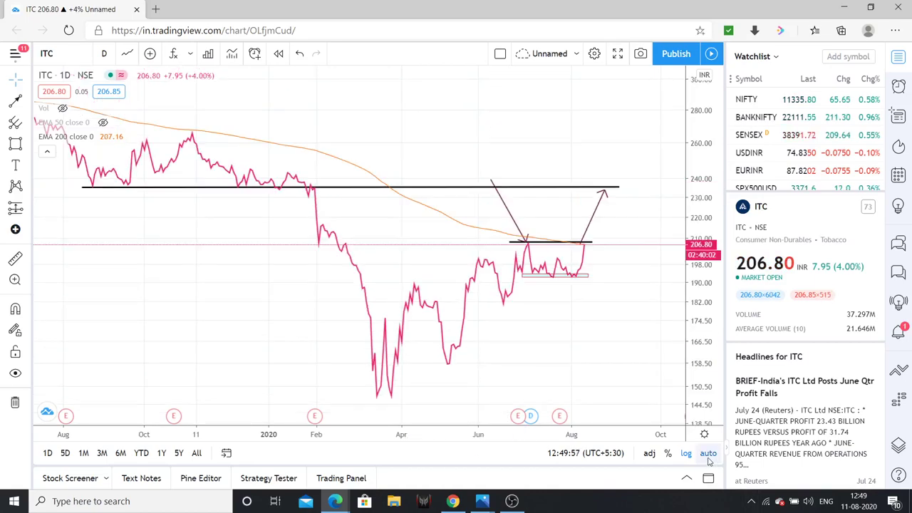
{"action": "left_click_drag", "start_coordinate": [228, 320], "coordinate": [489, 335]}
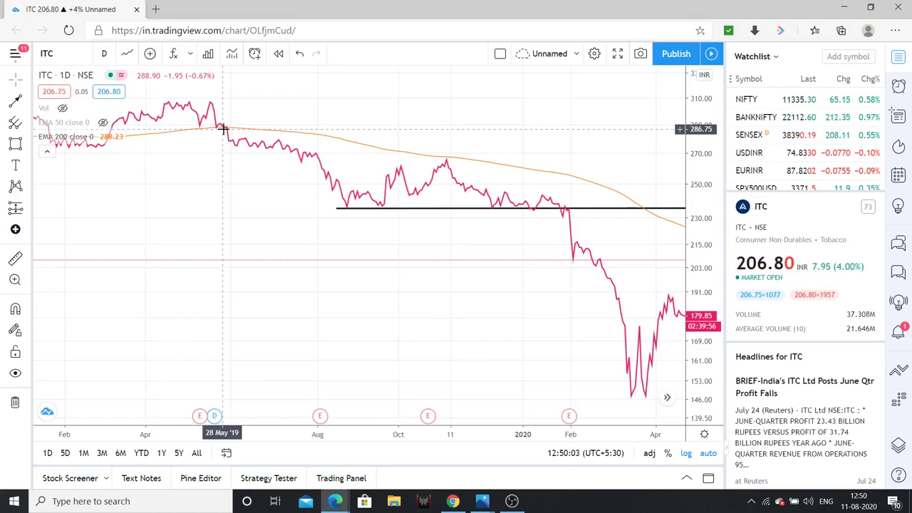
{"action": "left_click_drag", "start_coordinate": [366, 293], "coordinate": [279, 322]}
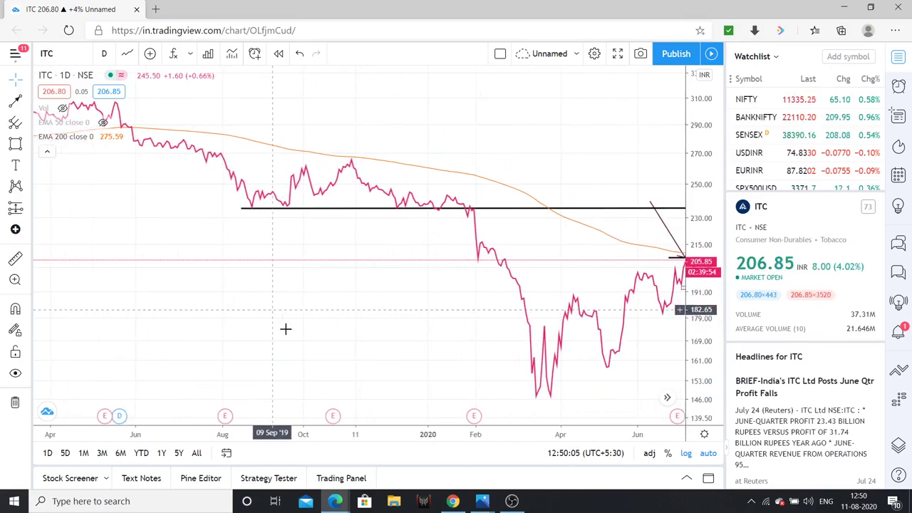
{"action": "left_click", "coordinate": [327, 396]}
{"action": "left_click_drag", "start_coordinate": [351, 377], "coordinate": [234, 321]}
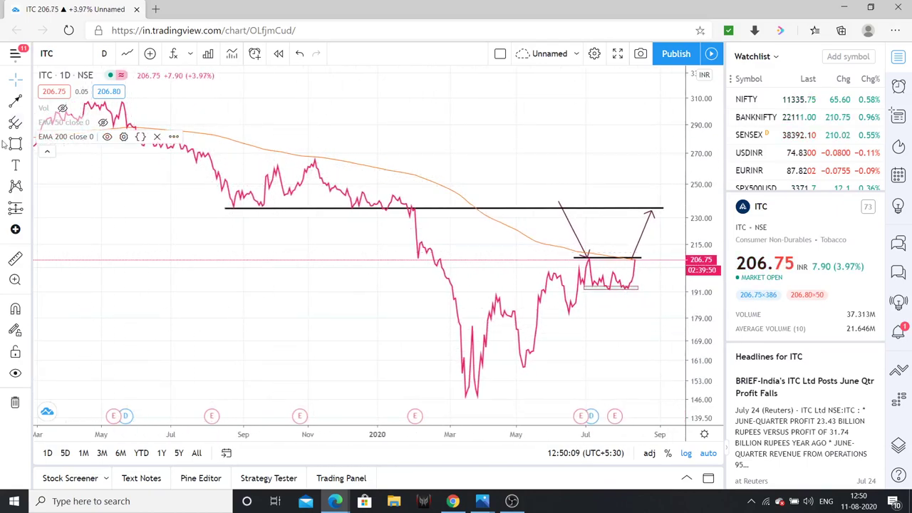
Try a date and price range over the decline from 23 May 2019 to 6 August 2020, and delete it
{"action": "left_click", "coordinate": [27, 208]}
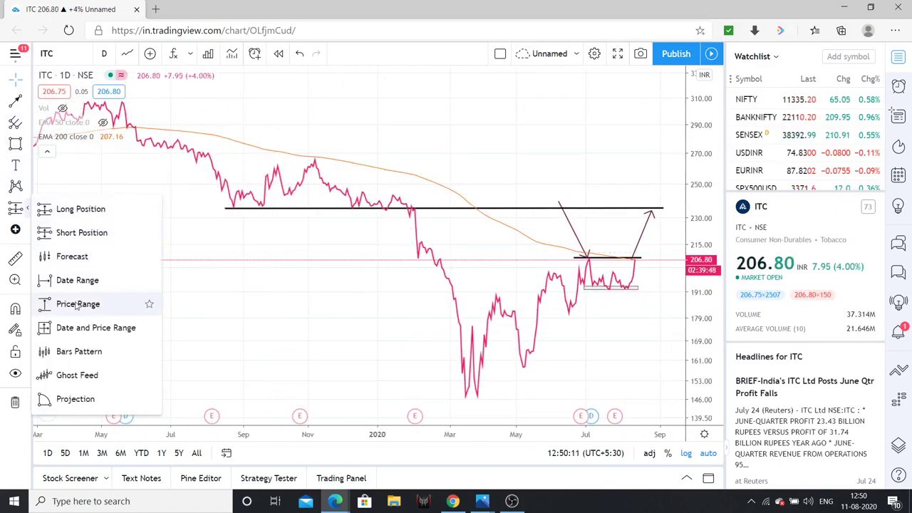
{"action": "left_click", "coordinate": [95, 328]}
{"action": "mouse_move", "coordinate": [126, 128]}
{"action": "left_mouse_down"}
{"action": "mouse_move", "coordinate": [651, 212]}
{"action": "mouse_move", "coordinate": [630, 222]}
{"action": "left_mouse_up"}
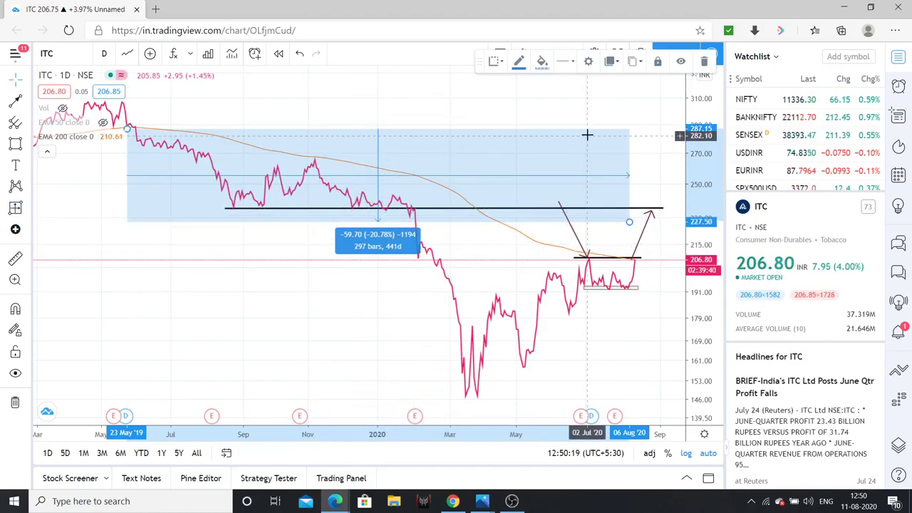
{"action": "left_click", "coordinate": [704, 62]}
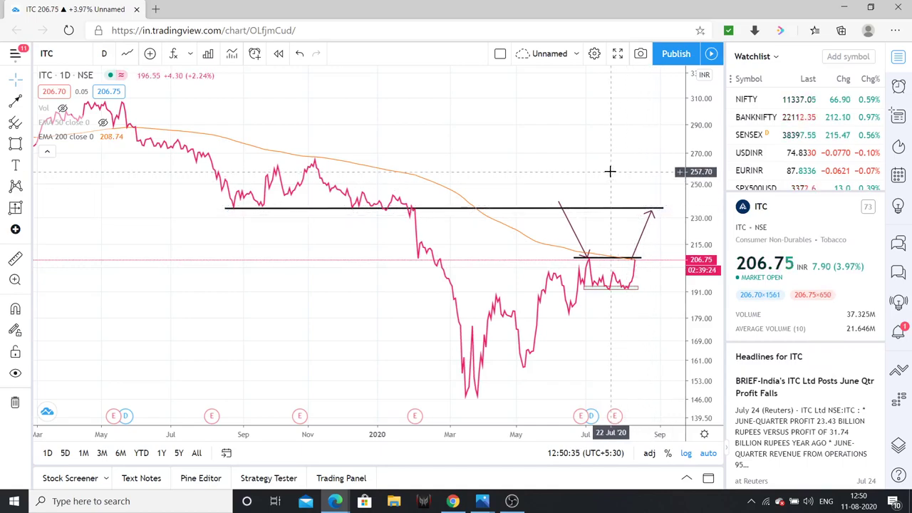
Show the 50 EMA and examine it against the July to August 2020 support rectangle
{"action": "left_click", "coordinate": [107, 136]}
{"action": "left_click", "coordinate": [107, 136]}
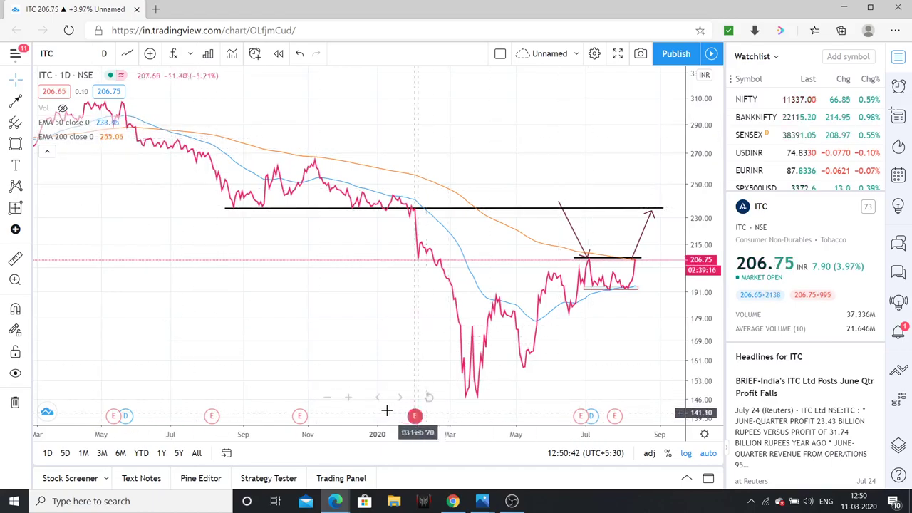
{"action": "left_click", "coordinate": [348, 398]}
{"action": "left_click", "coordinate": [348, 397]}
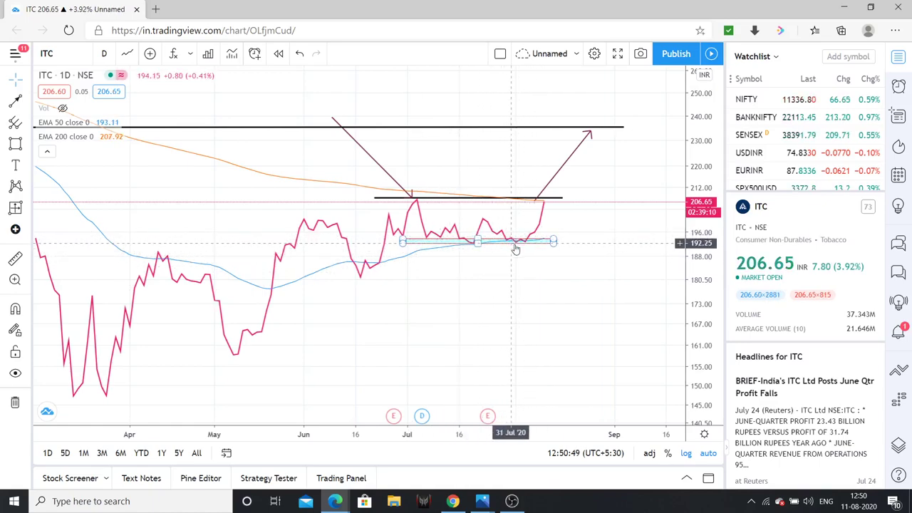
{"action": "left_click", "coordinate": [463, 242]}
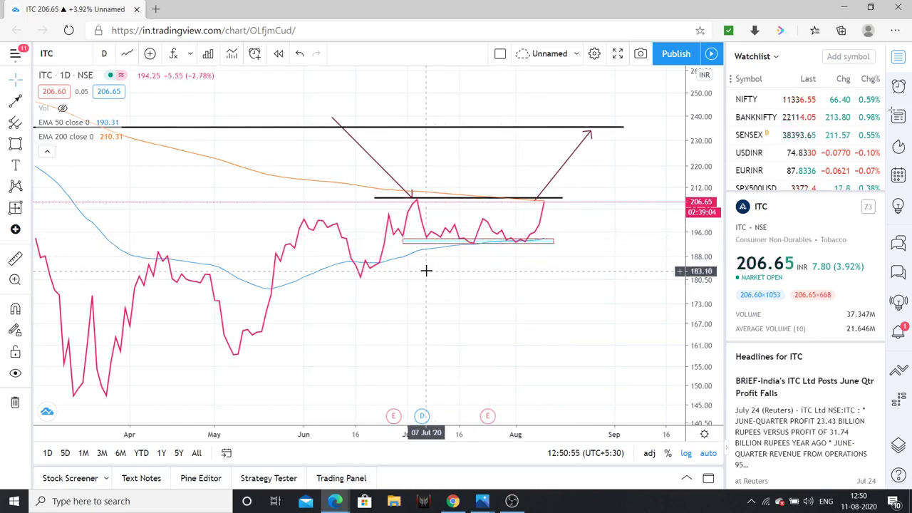
Set the 50 EMA line to the second-heaviest thickness, keeping its blue colour
{"action": "left_click", "coordinate": [119, 123]}
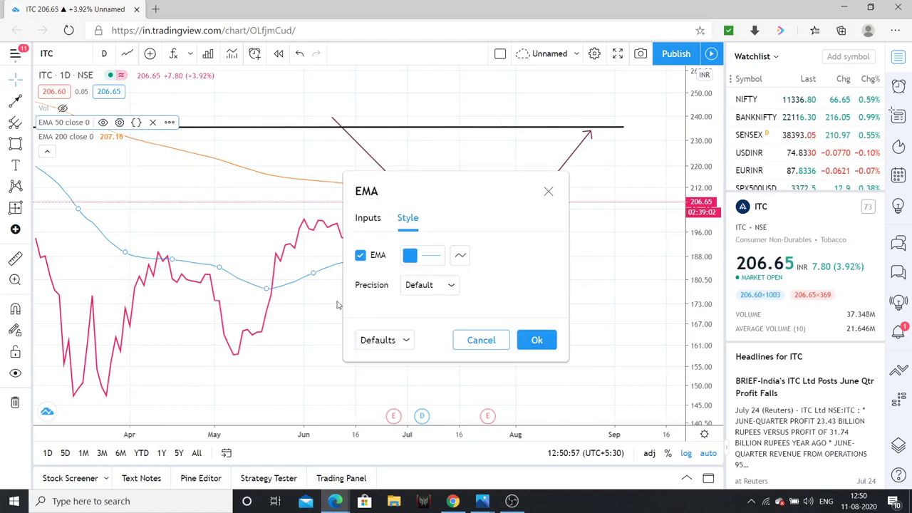
{"action": "left_click", "coordinate": [436, 257]}
{"action": "left_click", "coordinate": [490, 474]}
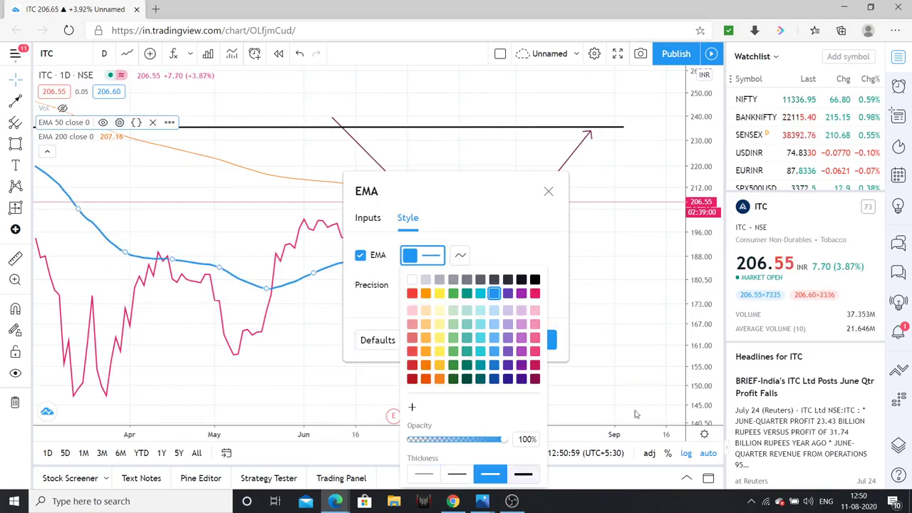
{"action": "left_click", "coordinate": [607, 343]}
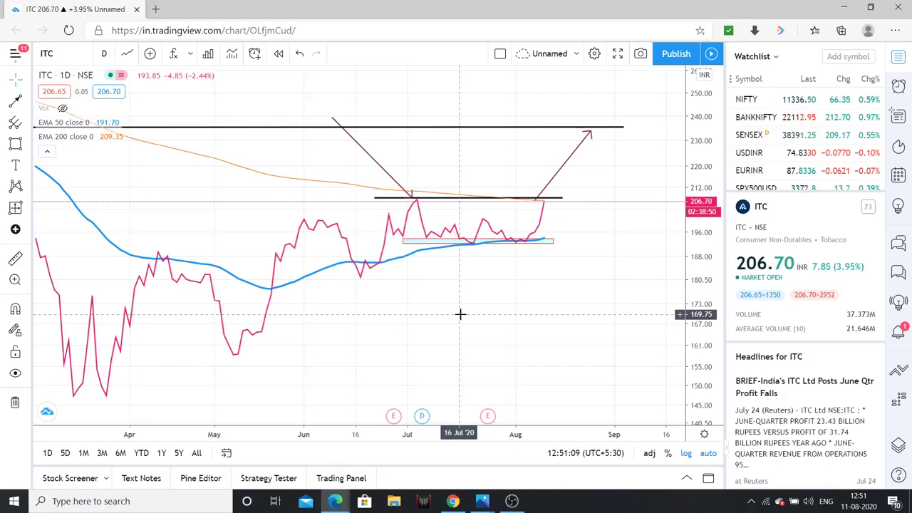
Show the volume bars and draw an arrow pointing at the latest August 2020 volume bar
{"action": "left_click", "coordinate": [327, 398]}
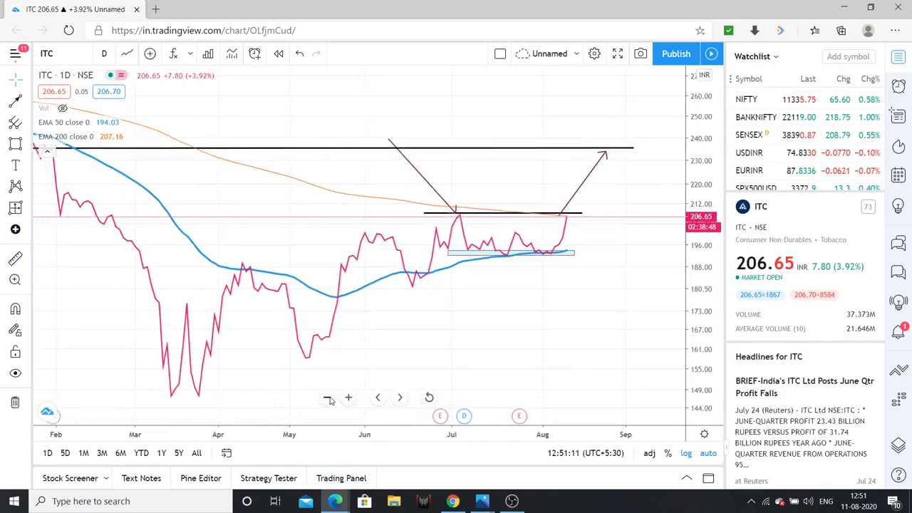
{"action": "left_click", "coordinate": [328, 398]}
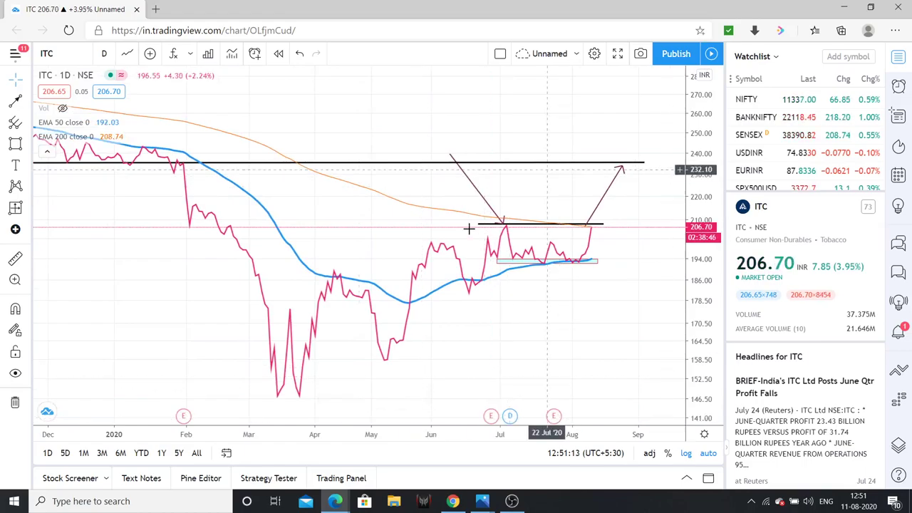
{"action": "left_click", "coordinate": [63, 107]}
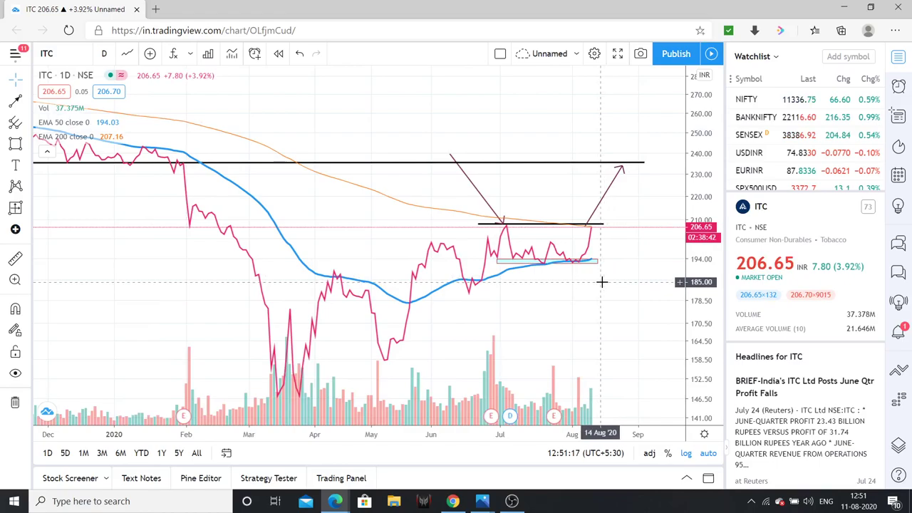
{"action": "left_click", "coordinate": [349, 397]}
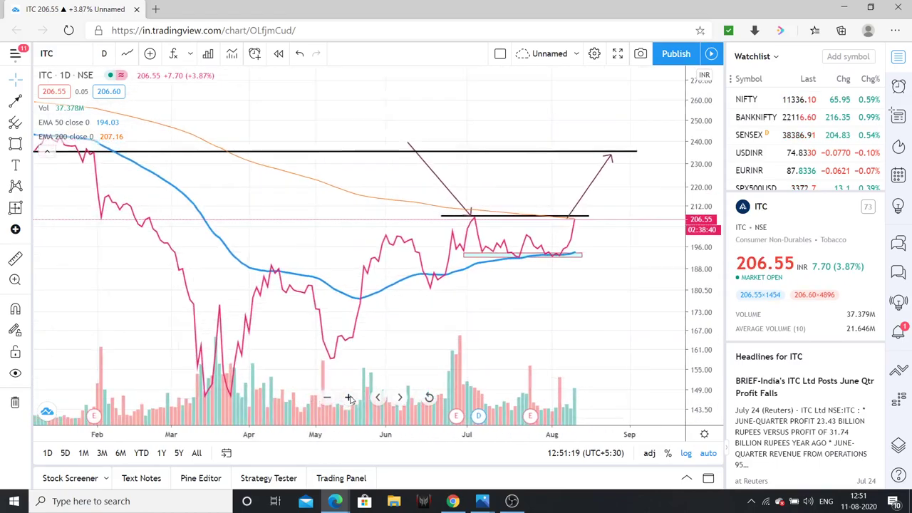
{"action": "left_click", "coordinate": [349, 397]}
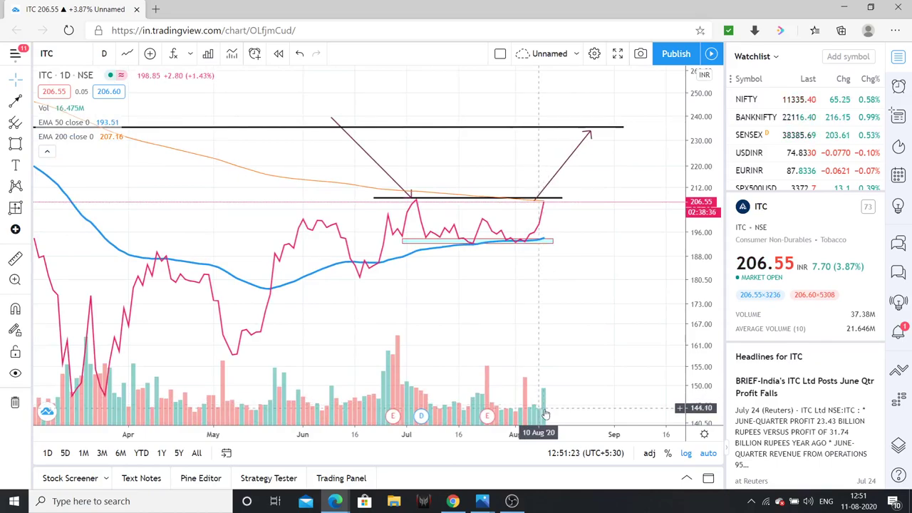
{"action": "left_click", "coordinate": [647, 362]}
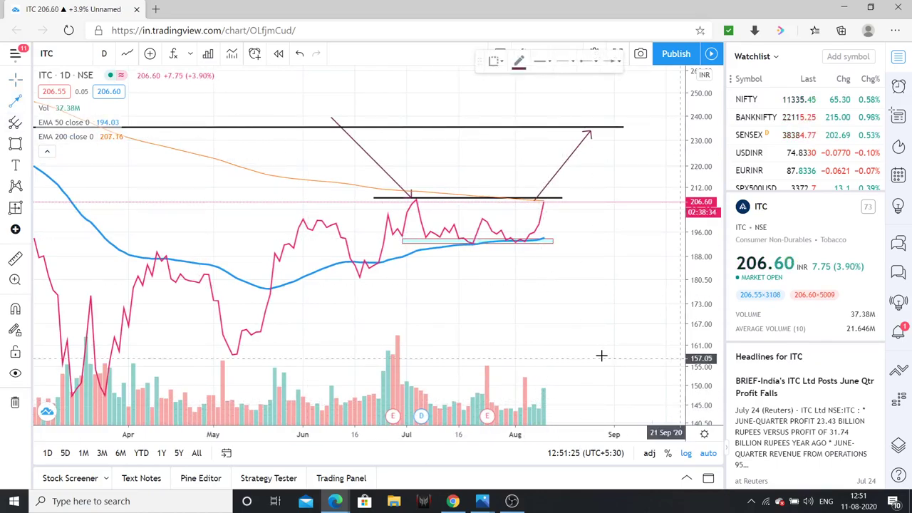
{"action": "left_click", "coordinate": [555, 395]}
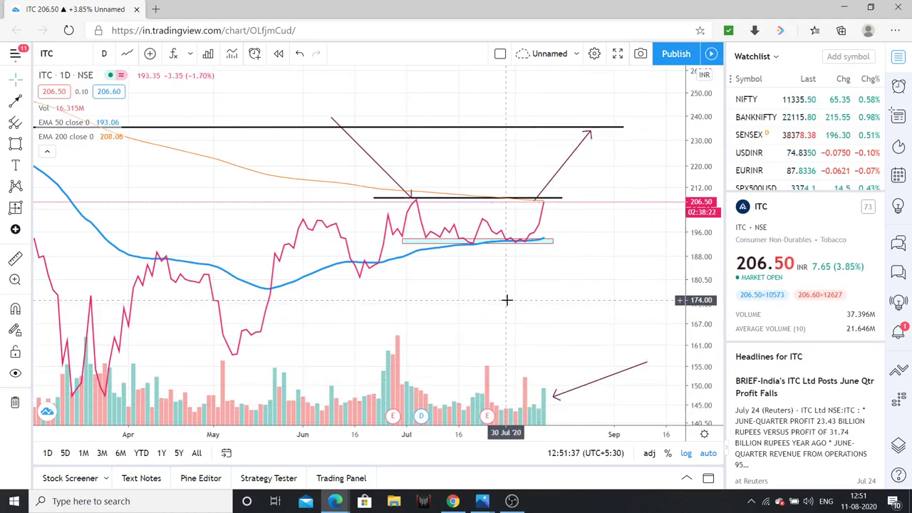
Switch to the Photos image ITC 3 RS.png, examine the three relative strength plots, and return to the chart
{"action": "mouse_move", "coordinate": [482, 501]}
{"action": "left_click", "coordinate": [417, 420]}
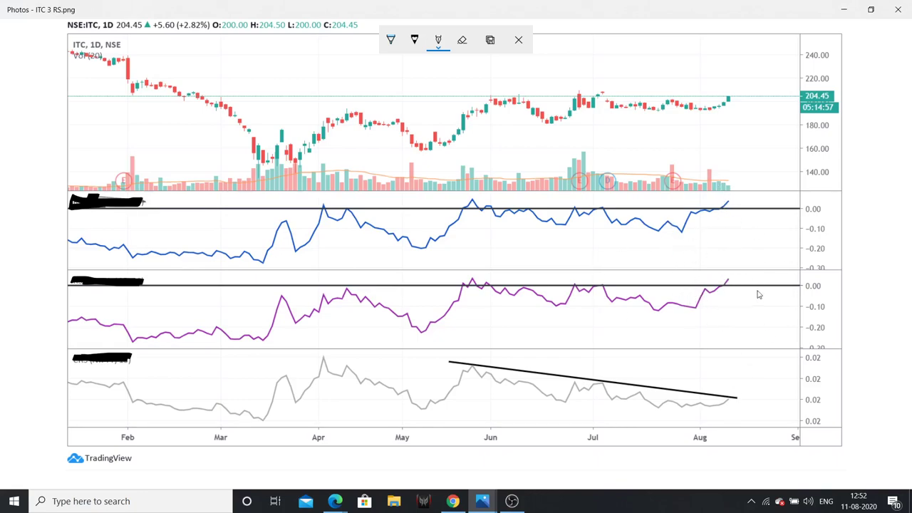
{"action": "left_click", "coordinate": [843, 10]}
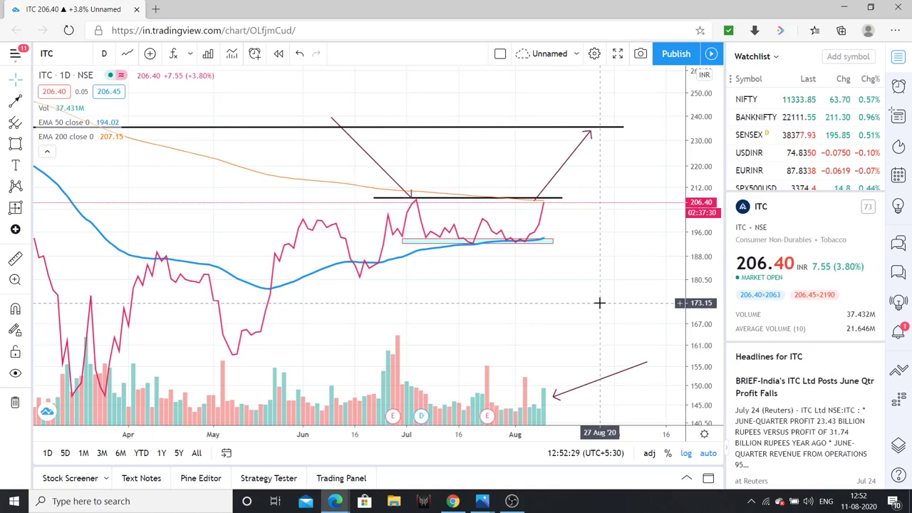
Switch to Opstra's strategy builder in Chrome and examine the payoff of the ITC 27AUG2020 220CE/225CE call spread
{"action": "left_click", "coordinate": [452, 501]}
{"action": "key", "text": "alt+Tab"}
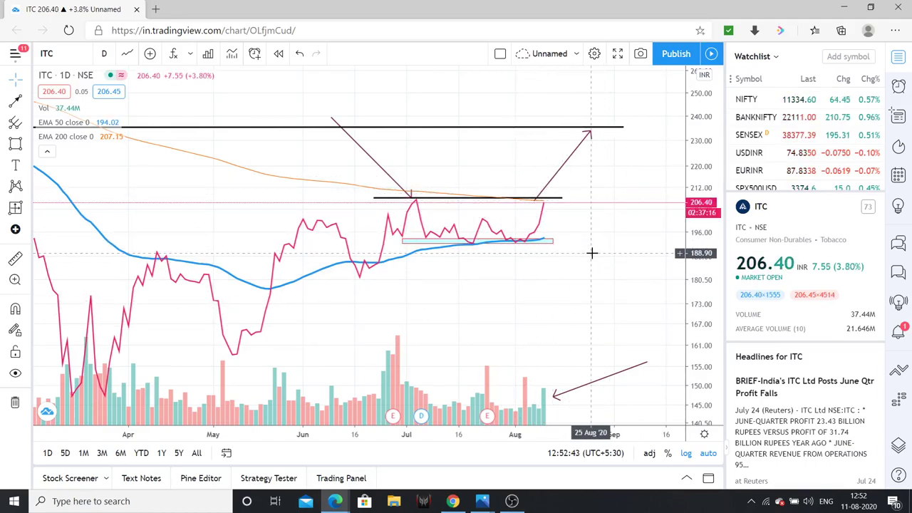
{"action": "left_click", "coordinate": [452, 501]}
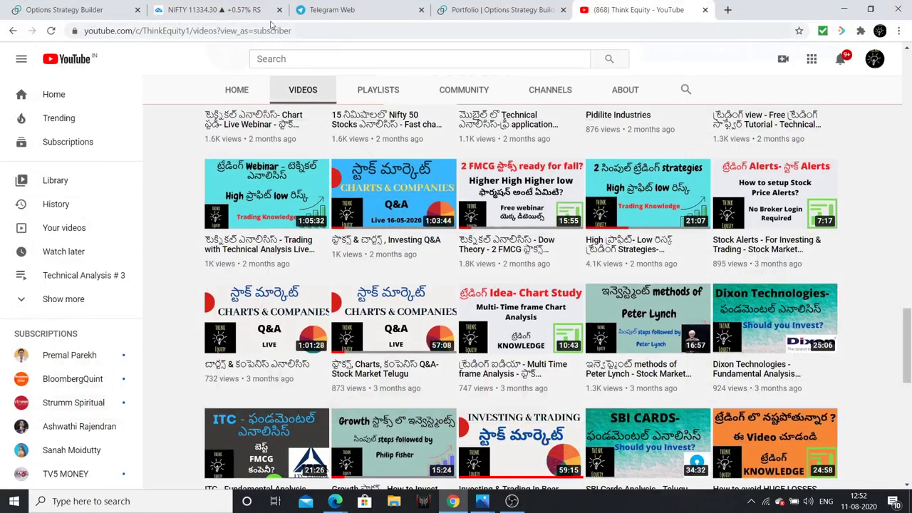
{"action": "left_click", "coordinate": [70, 7]}
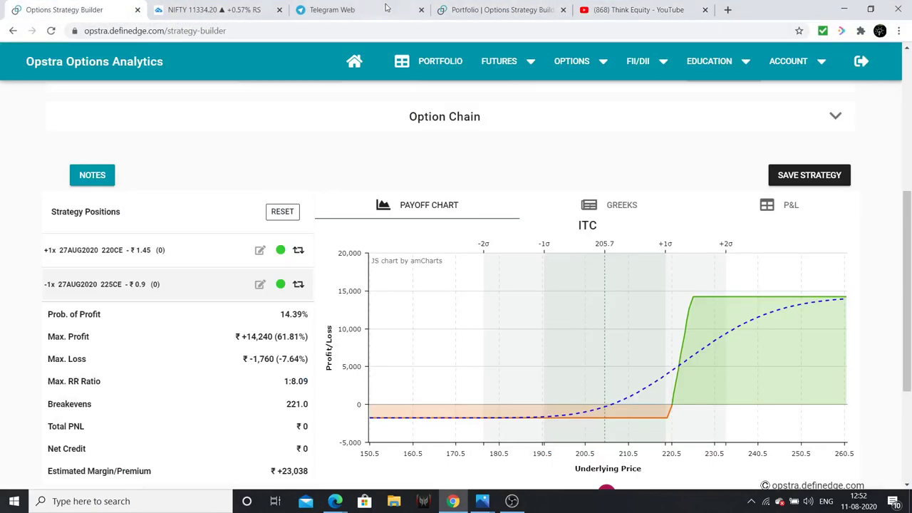
{"action": "left_click", "coordinate": [469, 7]}
{"action": "left_click", "coordinate": [71, 10]}
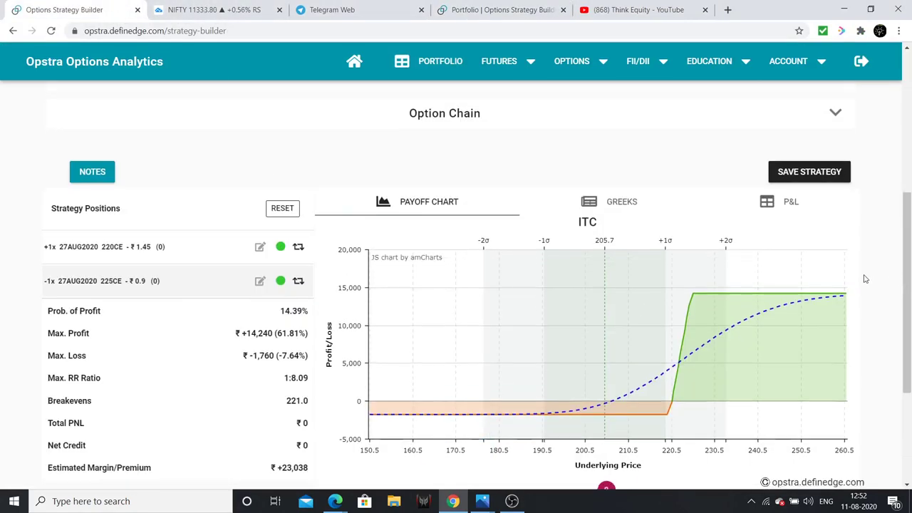
{"action": "scroll", "coordinate": [873, 285], "scroll_direction": "down", "scroll_amount": 2}
{"action": "scroll", "coordinate": [880, 306], "scroll_direction": "up", "scroll_amount": 2}
{"action": "scroll", "coordinate": [890, 327], "scroll_direction": "down", "scroll_amount": 1}
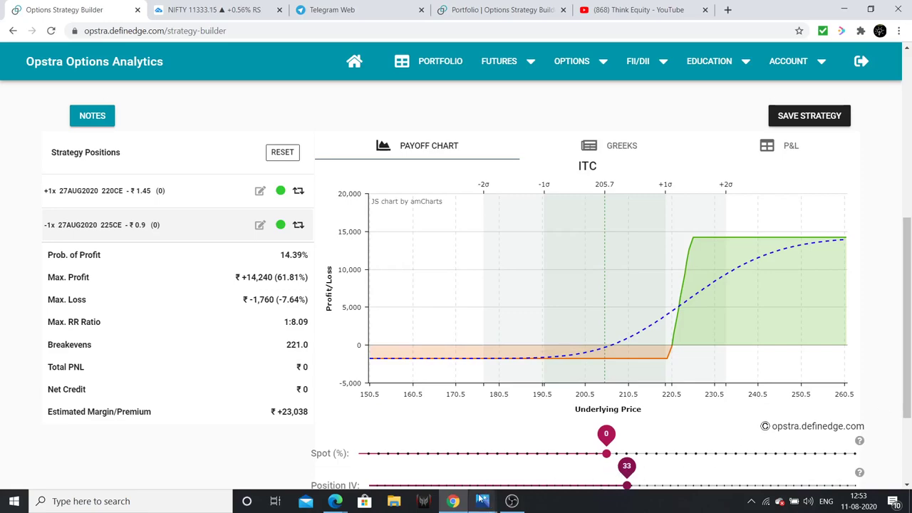
Compare the annotated ITC chart in TradingView with the call spread's payoff figures in Opstra
{"action": "left_click", "coordinate": [452, 501]}
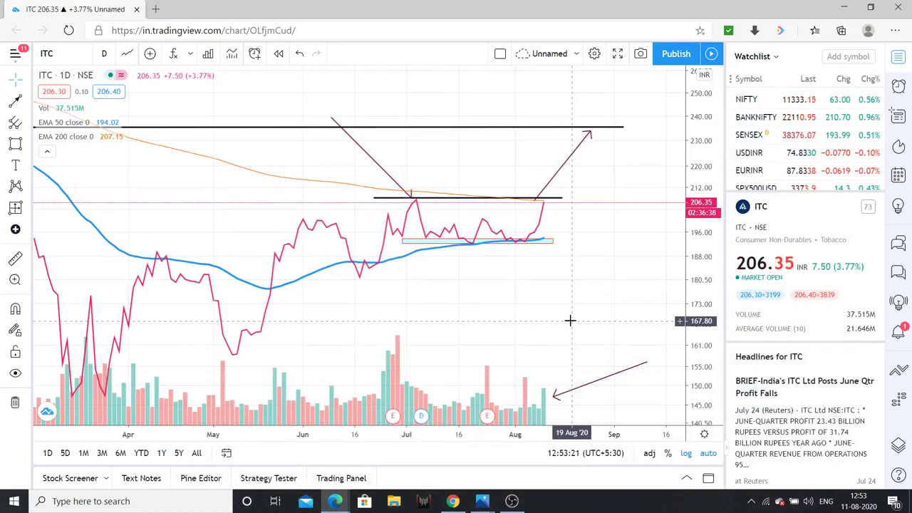
{"action": "left_click", "coordinate": [443, 504]}
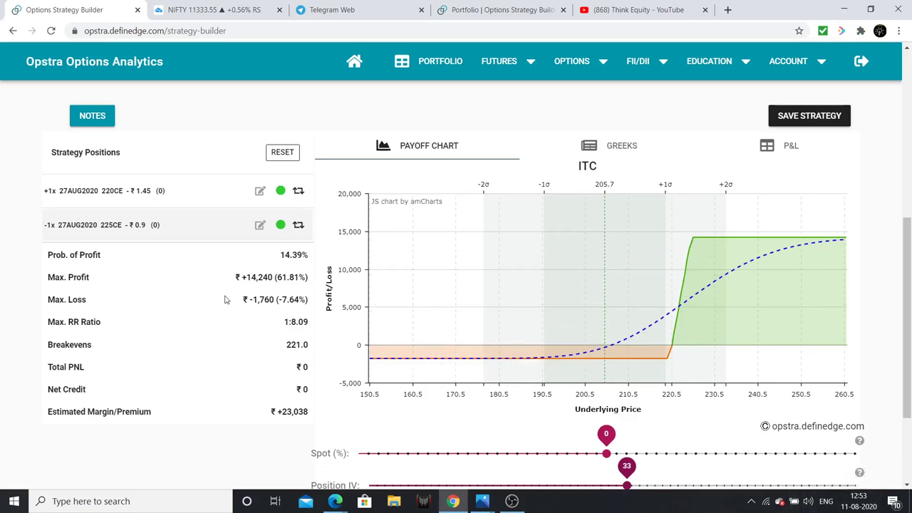
{"action": "key", "text": "alt+Tab"}
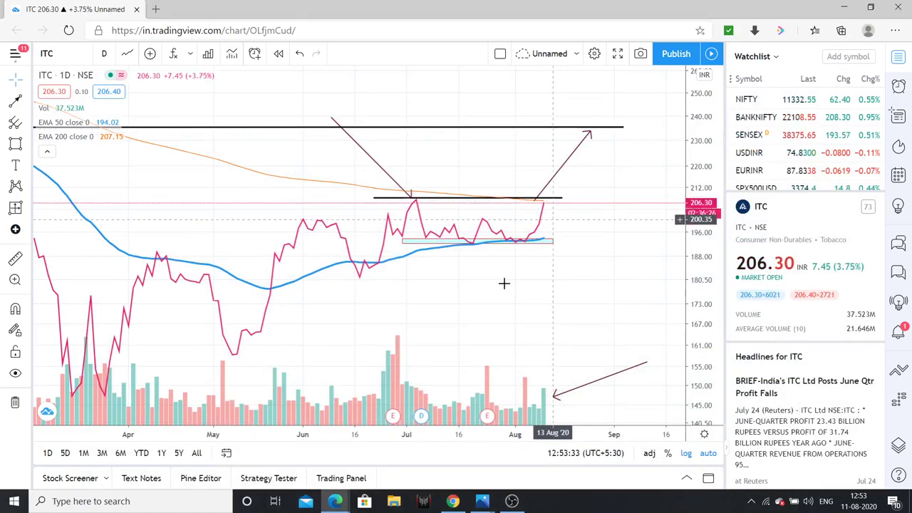
{"action": "key", "text": "alt+Tab"}
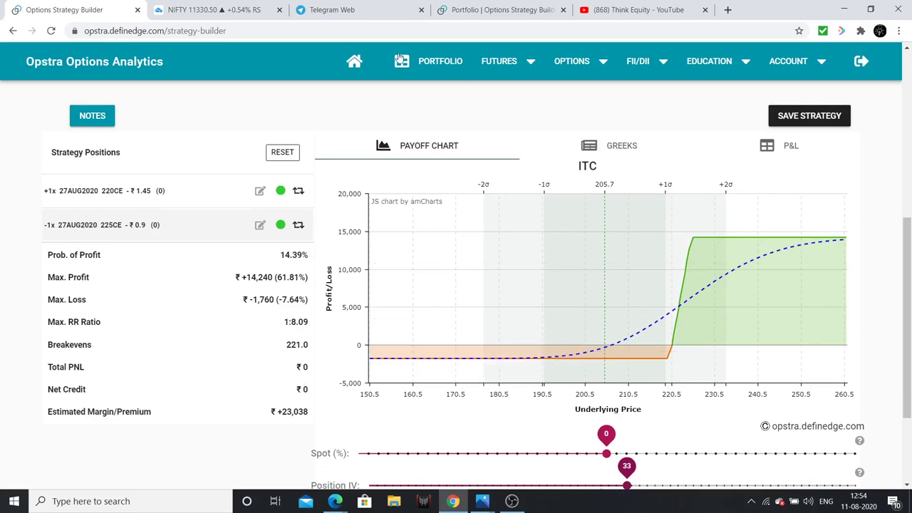
Switch to the Think Equity channel on YouTube and browse its uploads towards the newest videos
{"action": "left_click", "coordinate": [232, 10]}
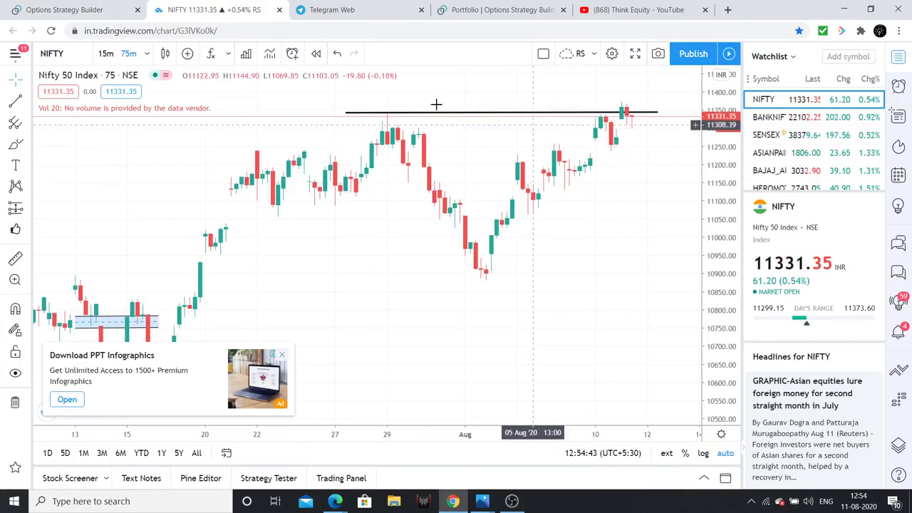
{"action": "left_click", "coordinate": [454, 6]}
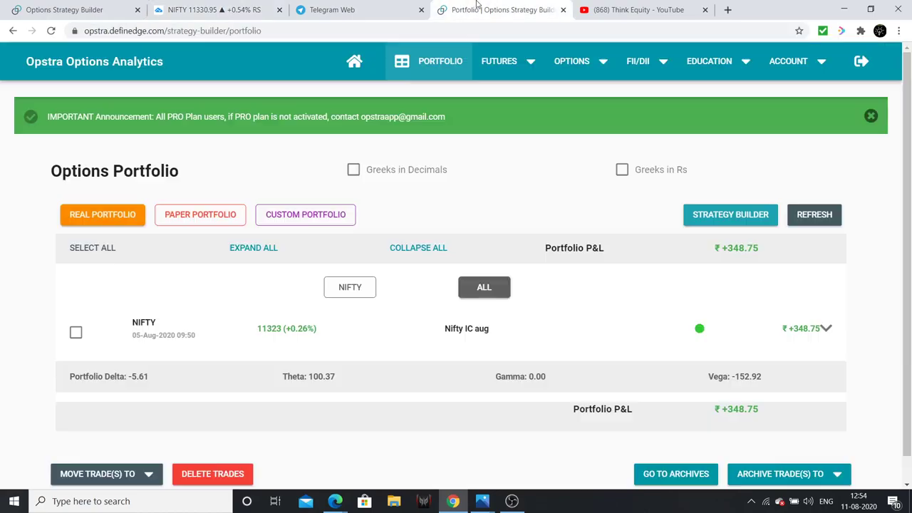
{"action": "left_click", "coordinate": [638, 9]}
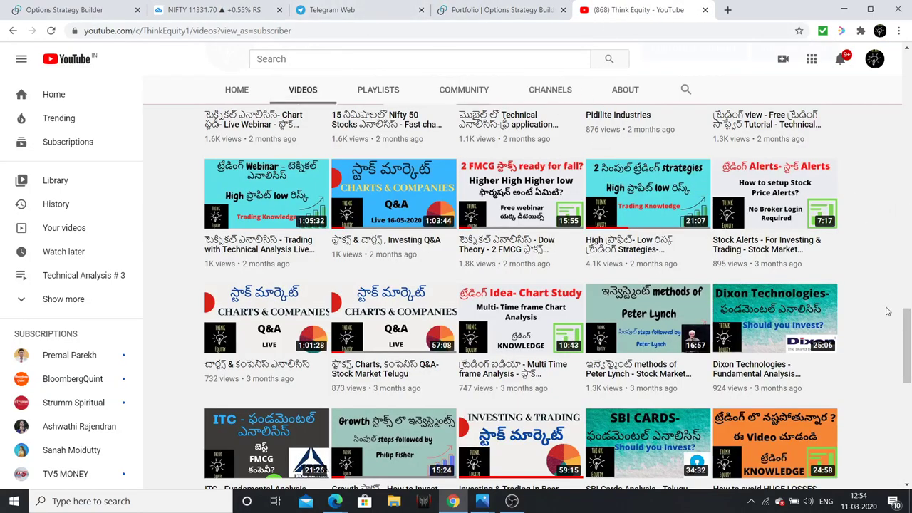
{"action": "scroll", "coordinate": [887, 314], "scroll_direction": "up", "scroll_amount": 10}
{"action": "scroll", "coordinate": [887, 313], "scroll_direction": "up", "scroll_amount": 7}
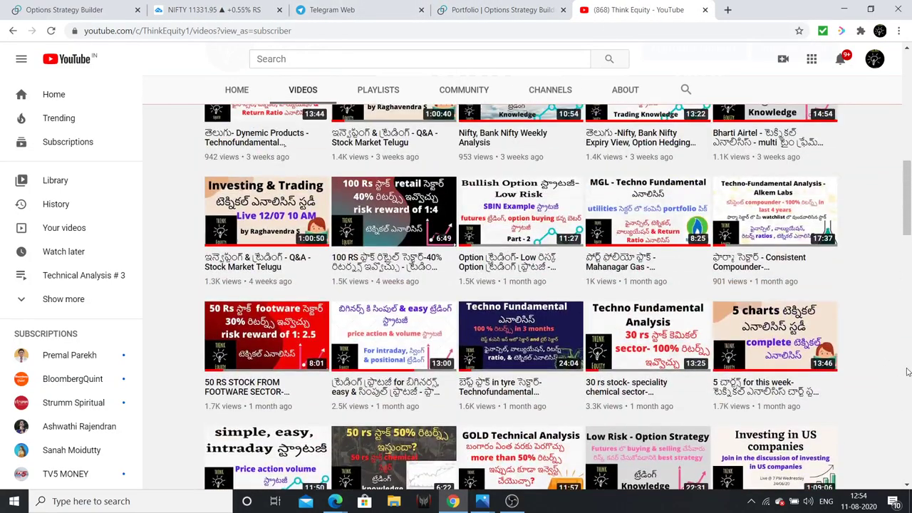
{"action": "scroll", "coordinate": [894, 303], "scroll_direction": "up", "scroll_amount": 5}
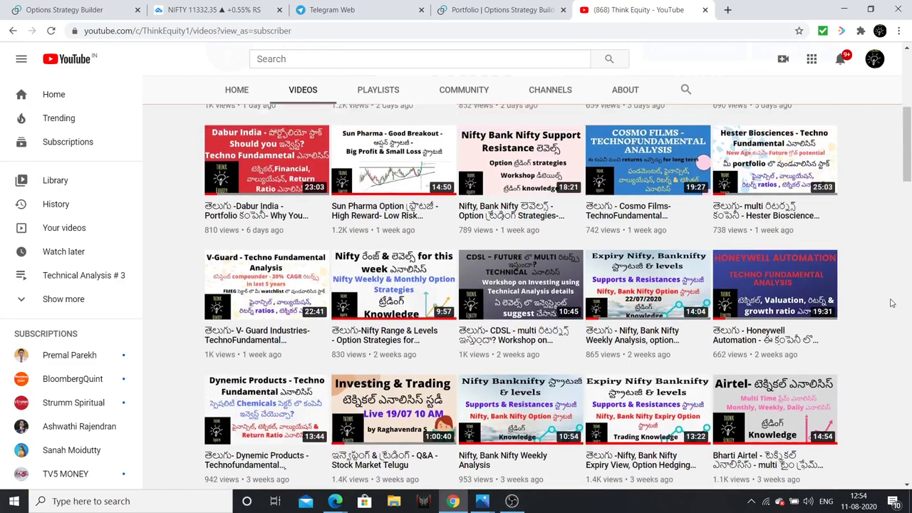